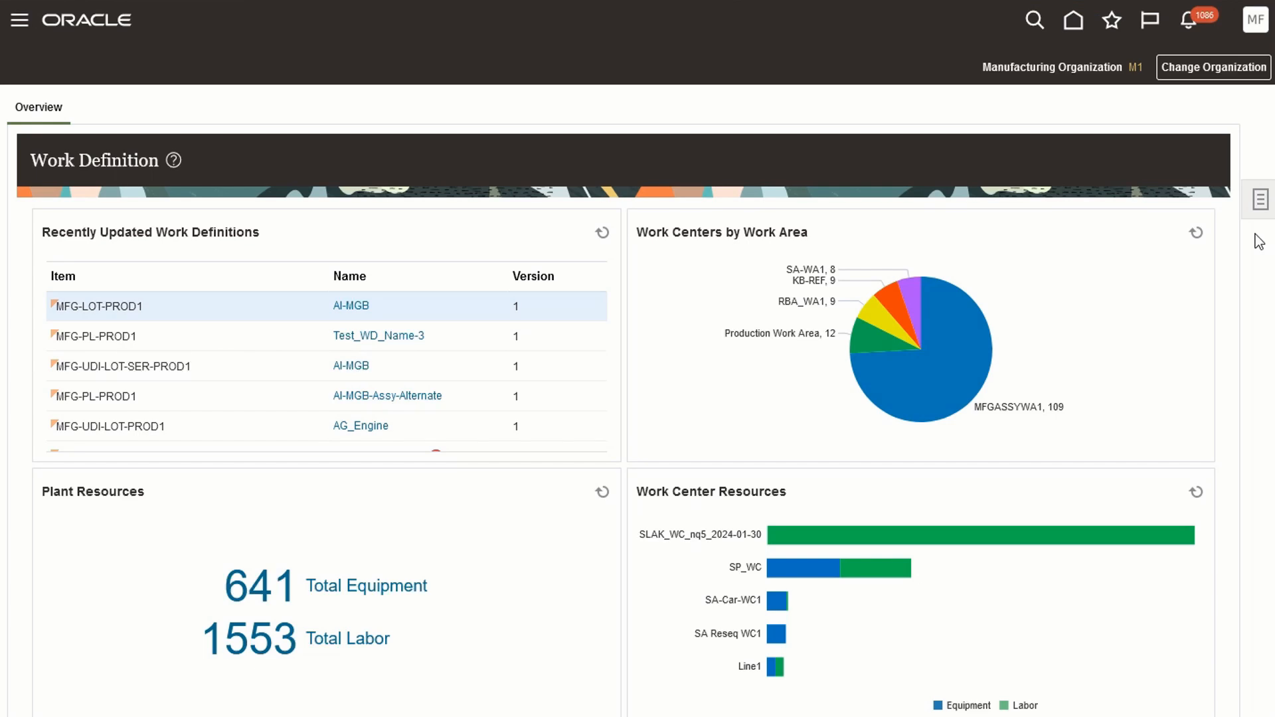
Step: Start a new work definition from the Work Definitions page and select AS55888, Sentinel Standard Desktop, as its item
click(1259, 199)
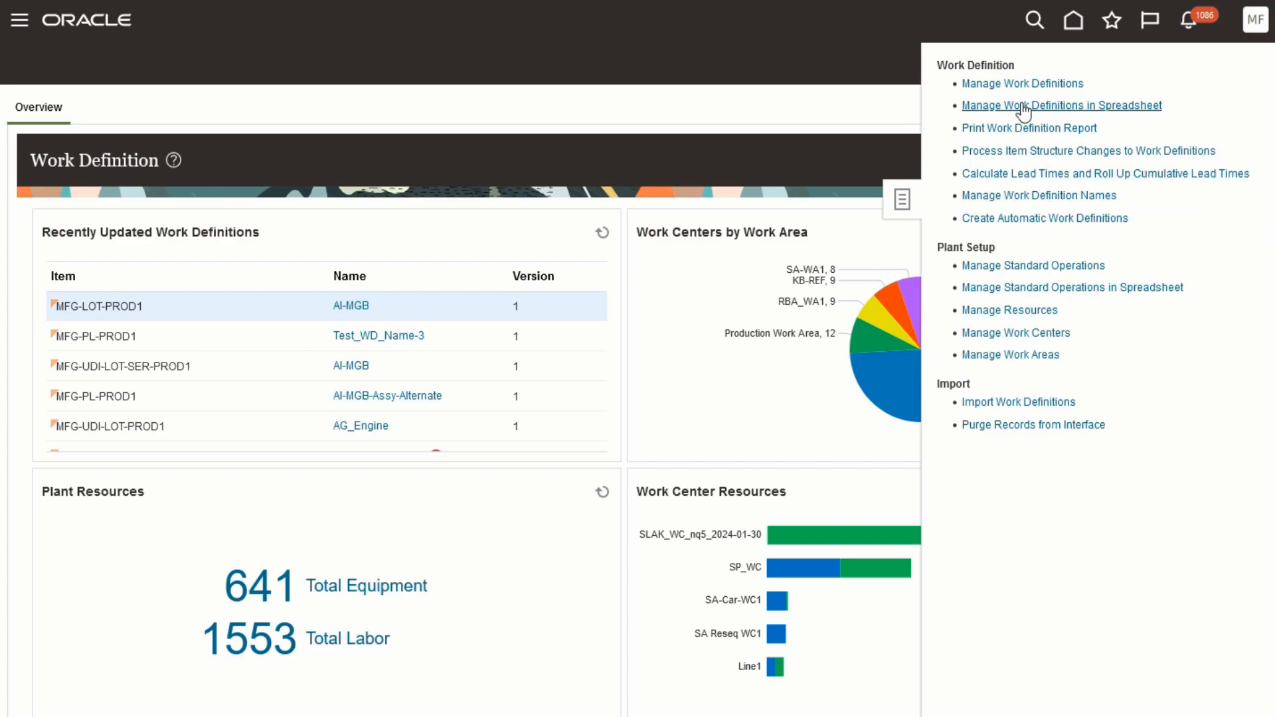
click(1003, 84)
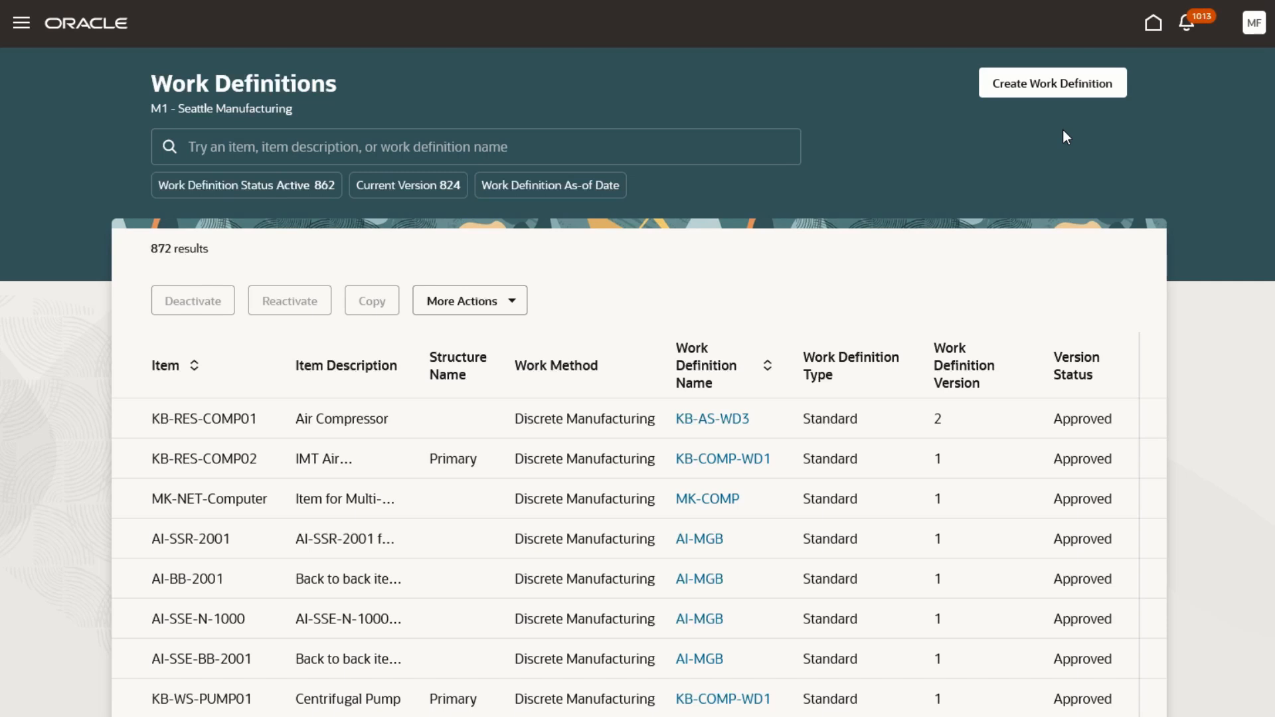
click(1061, 97)
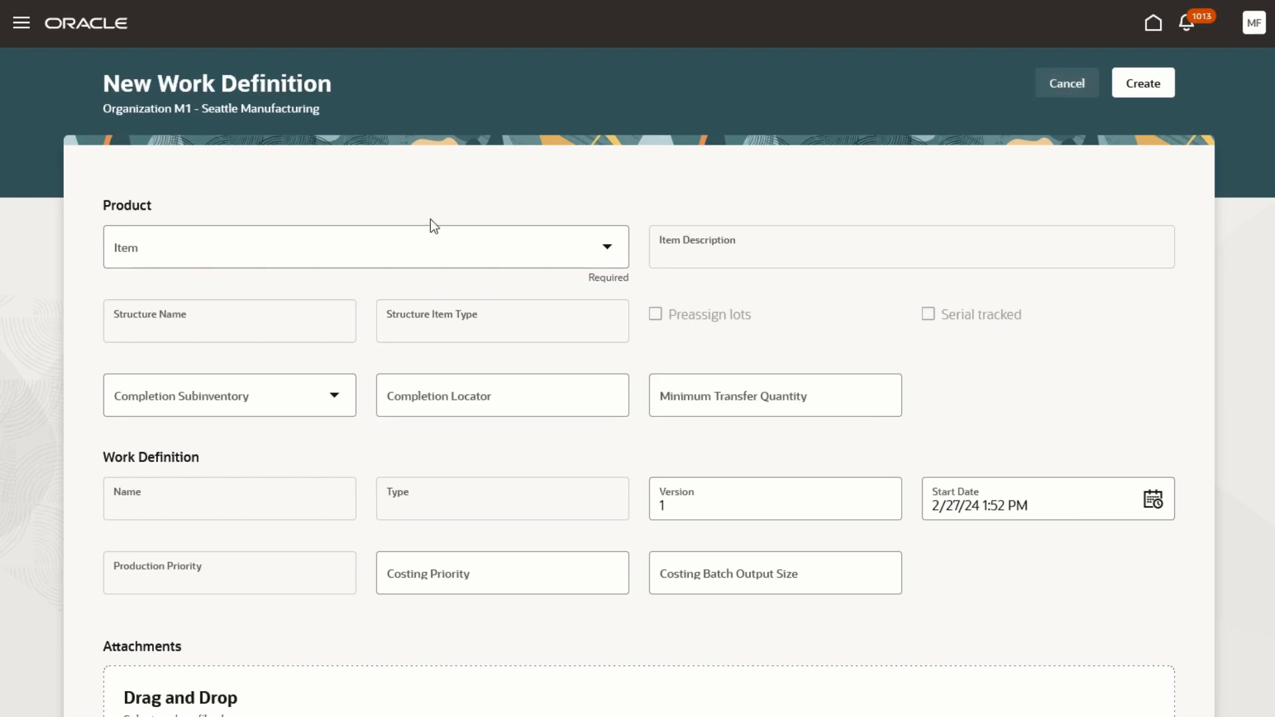
click(249, 252)
text(A)
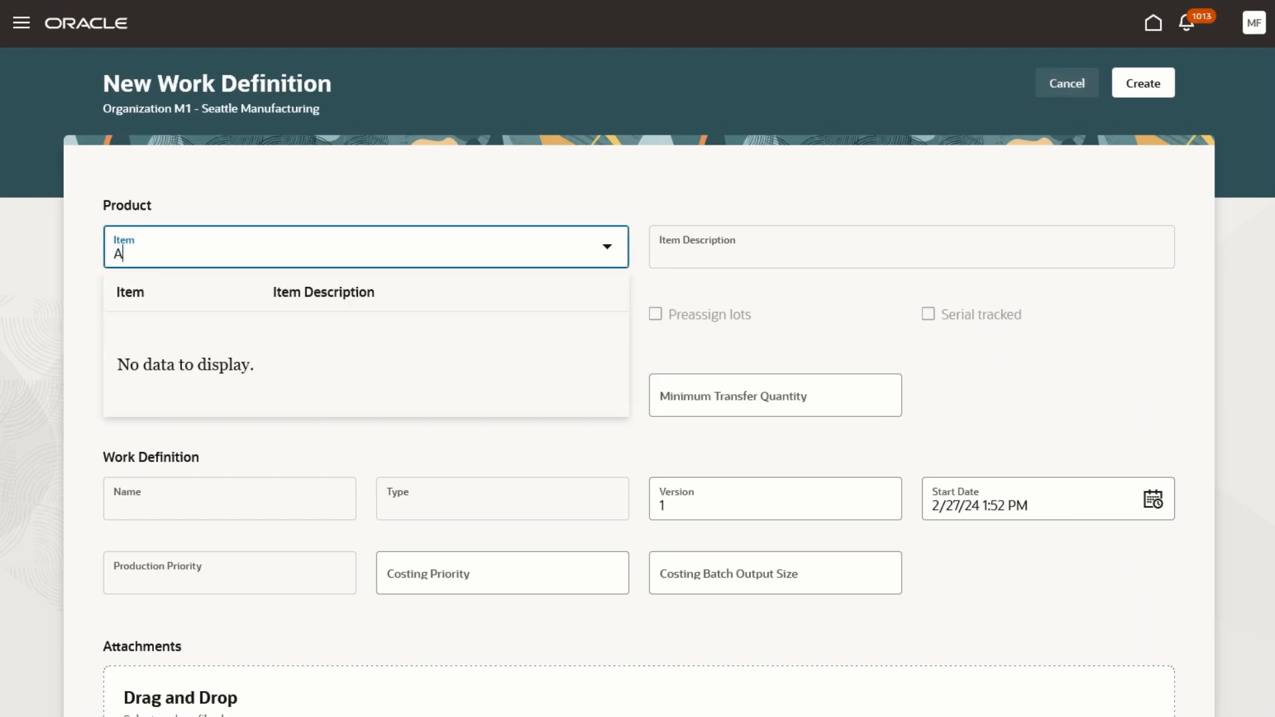
text(S55888)
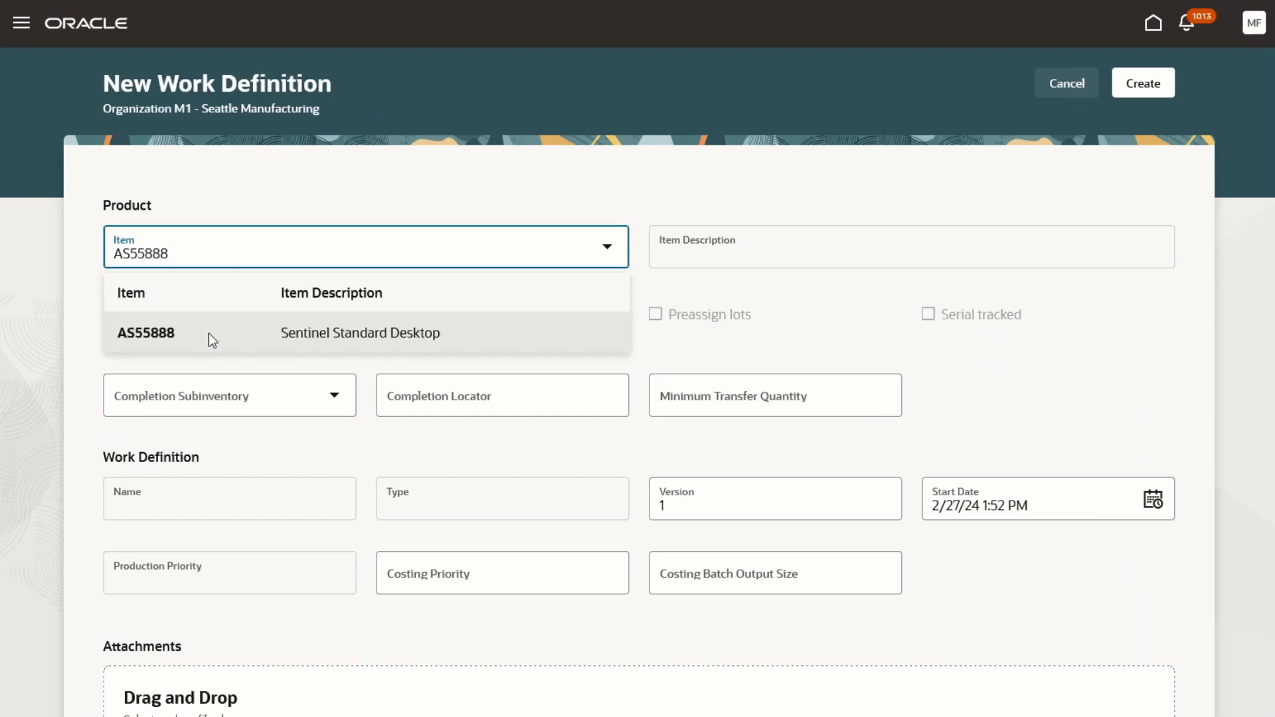
click(208, 333)
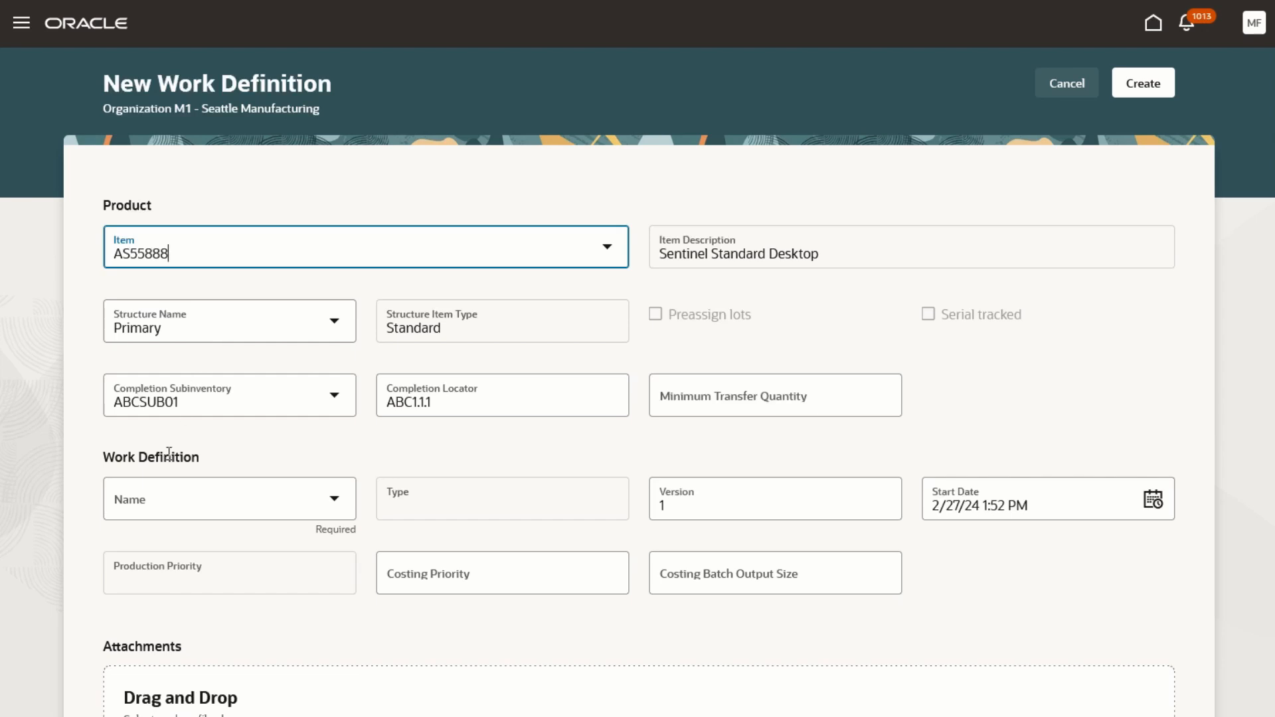
Step: Select Main as the work definition name and create the work definition
click(147, 504)
text(Main)
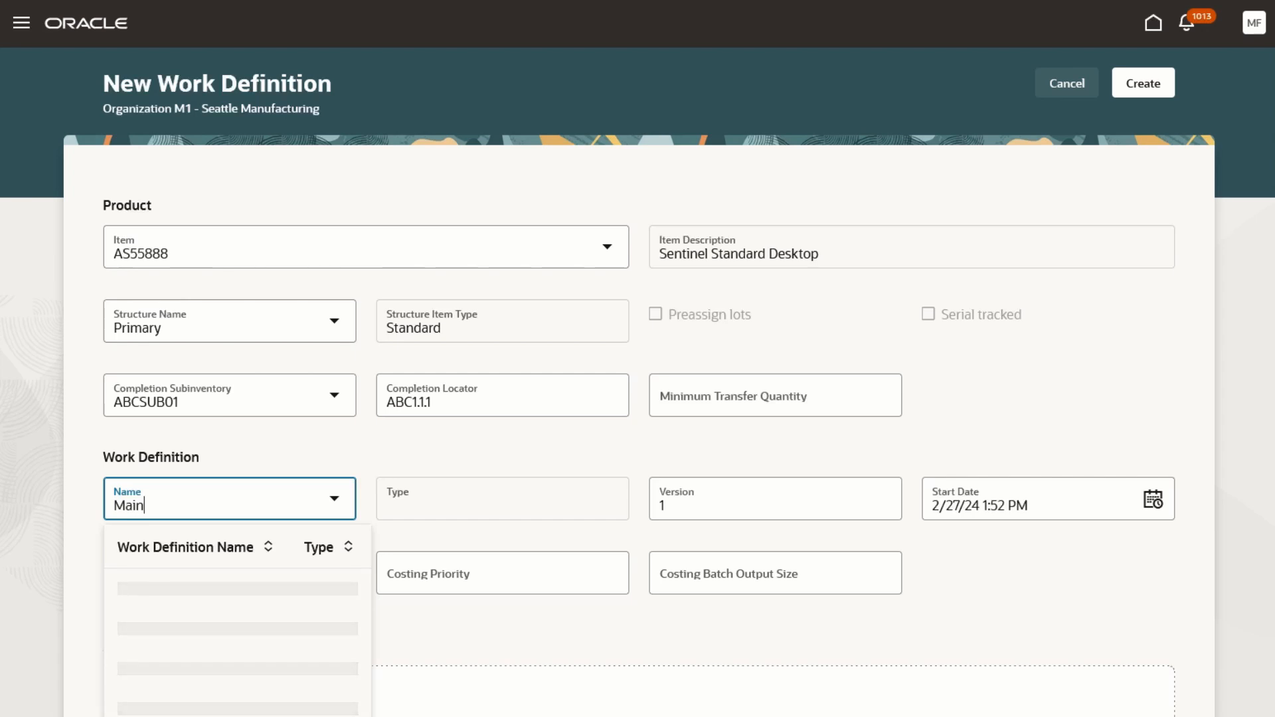
click(155, 588)
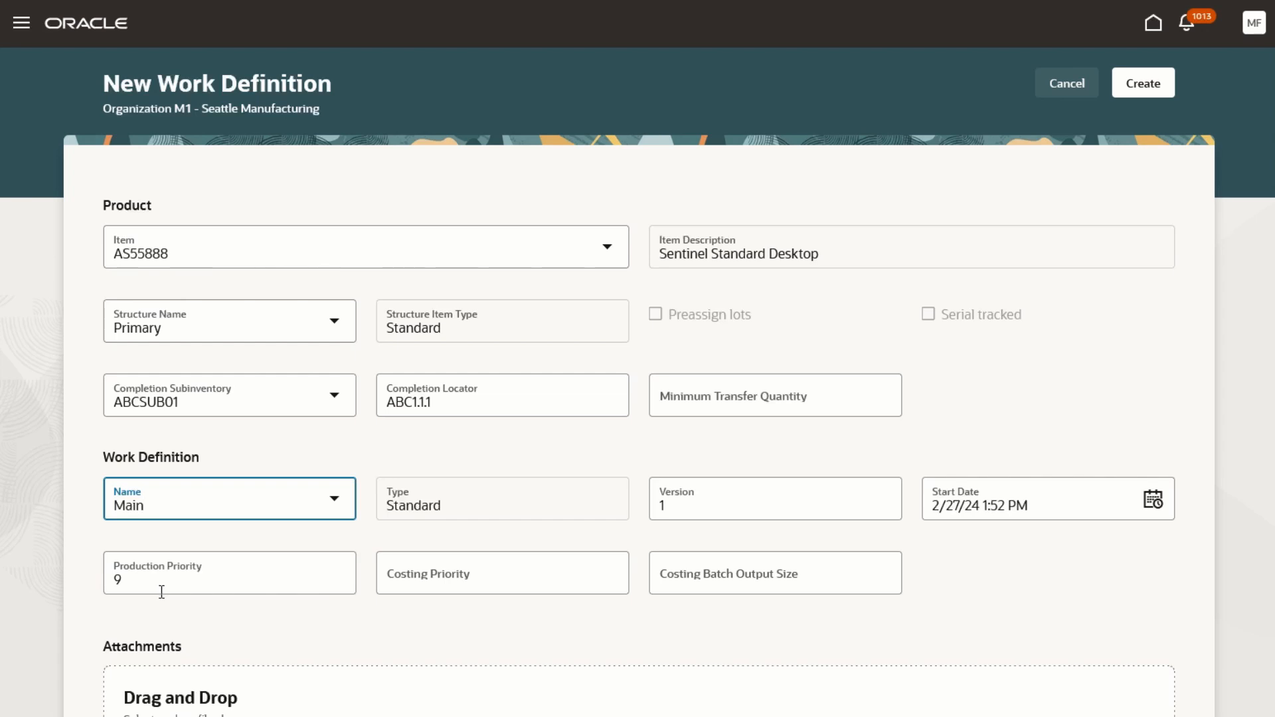
click(1151, 85)
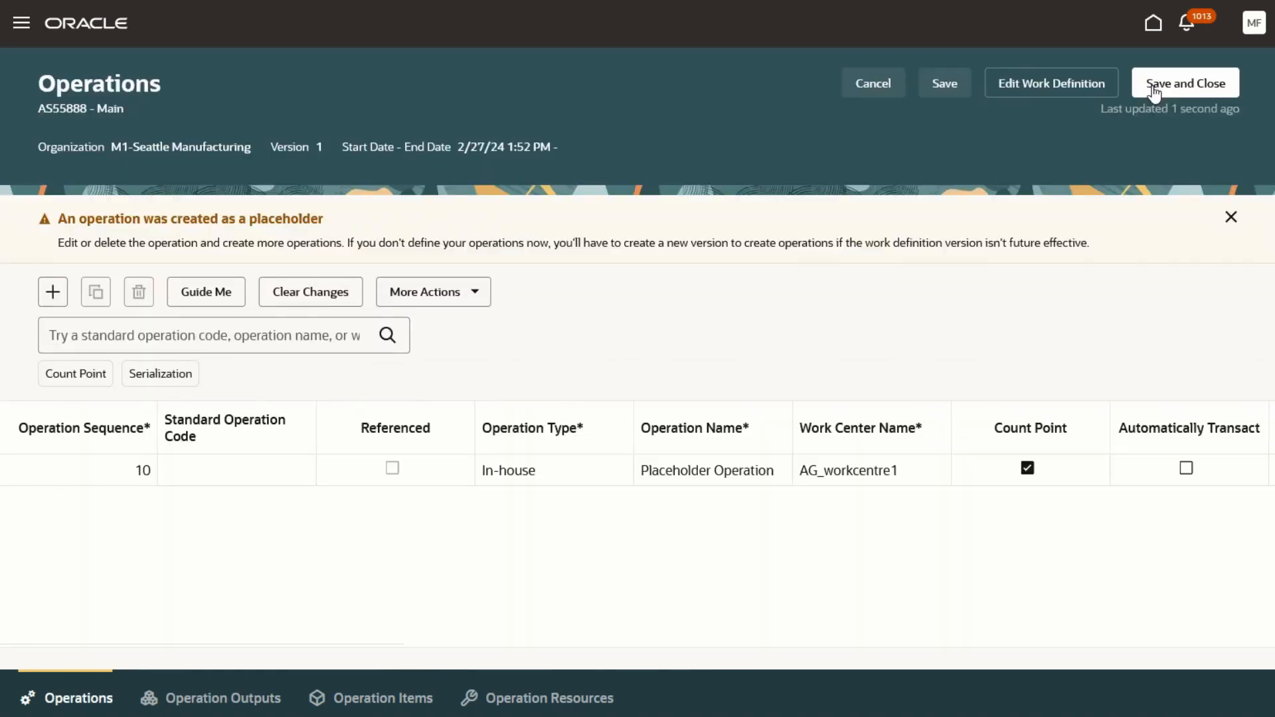
Step: Rename placeholder operation 10 as Assembly and assign it to the Assembly work center
click(1229, 218)
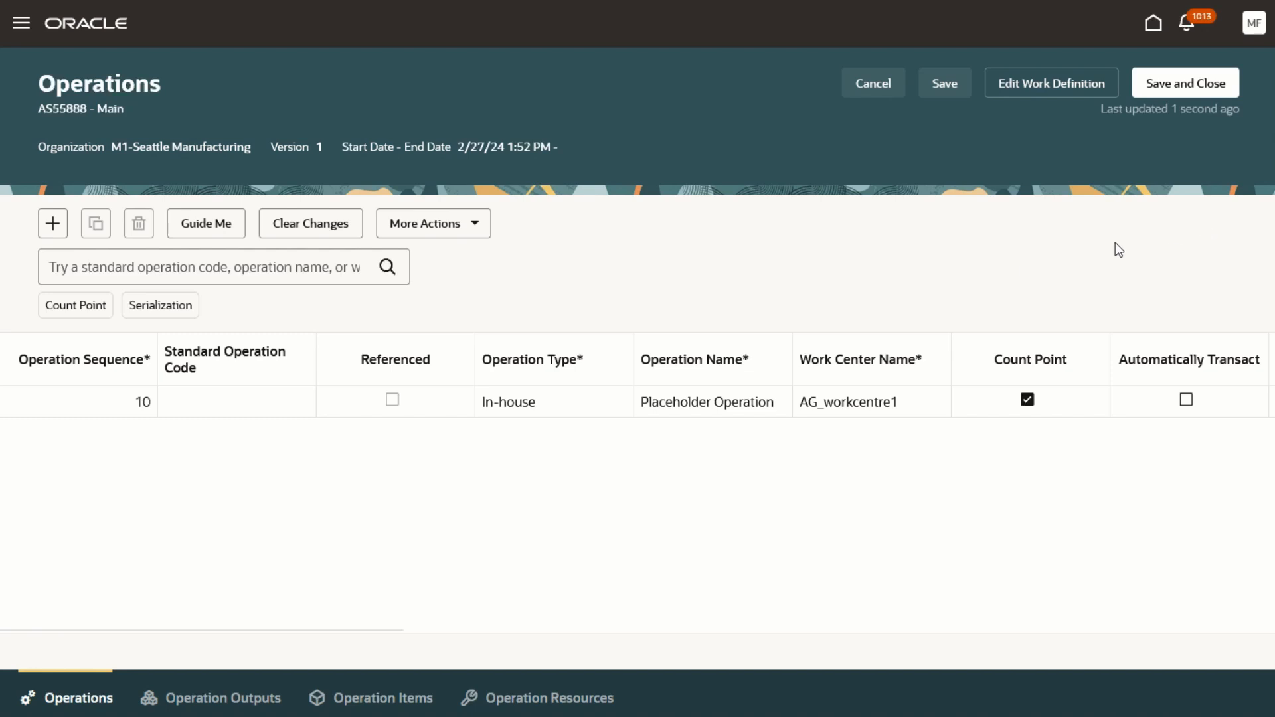
click(674, 403)
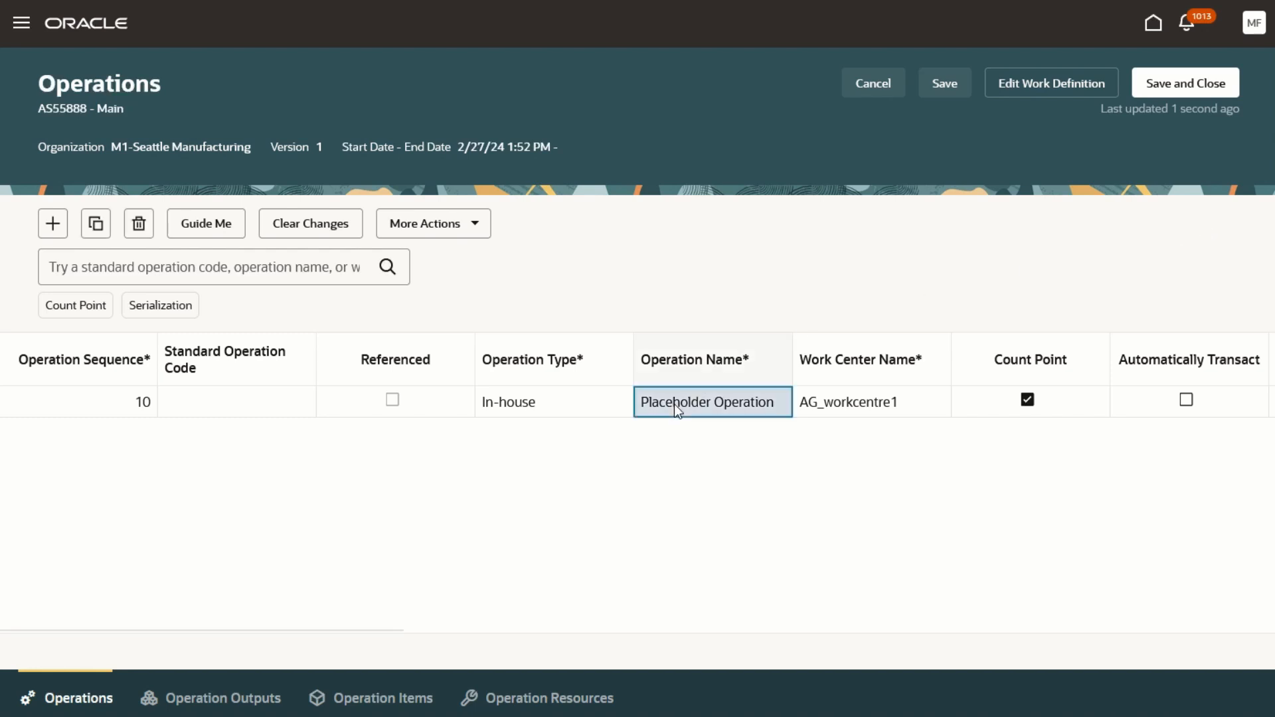
text(Assembly)
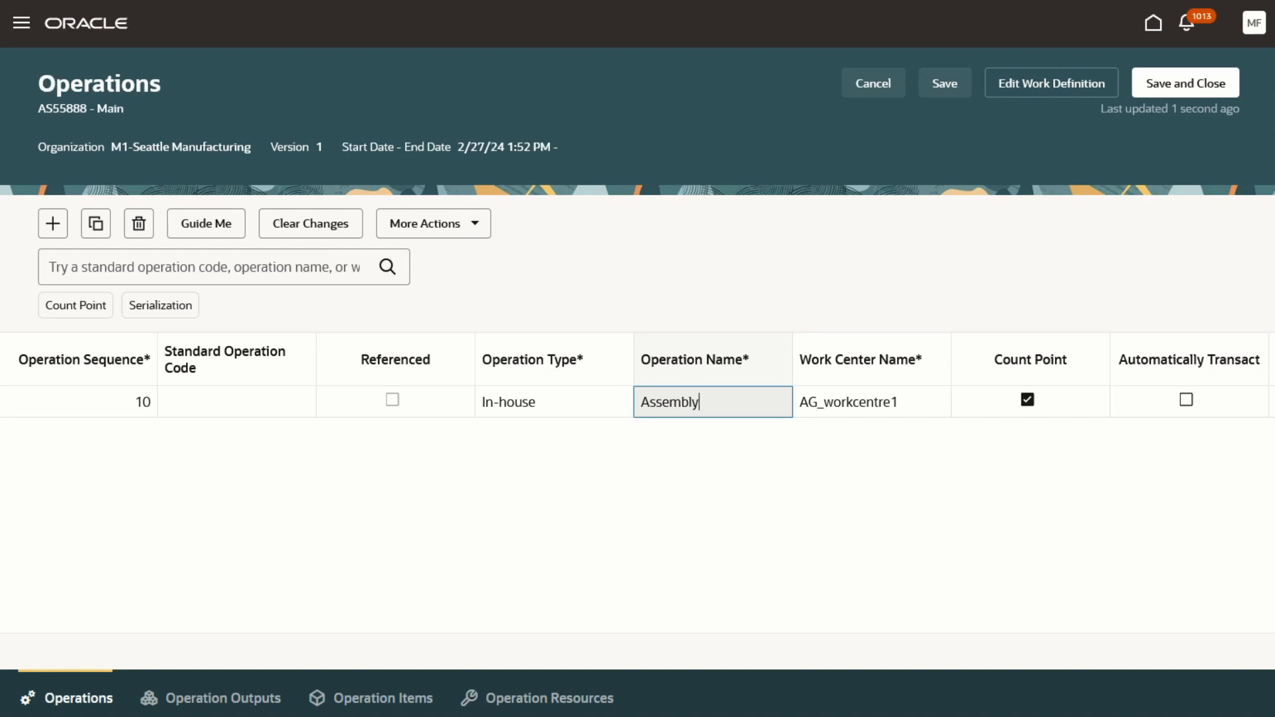
click(823, 409)
text(A)
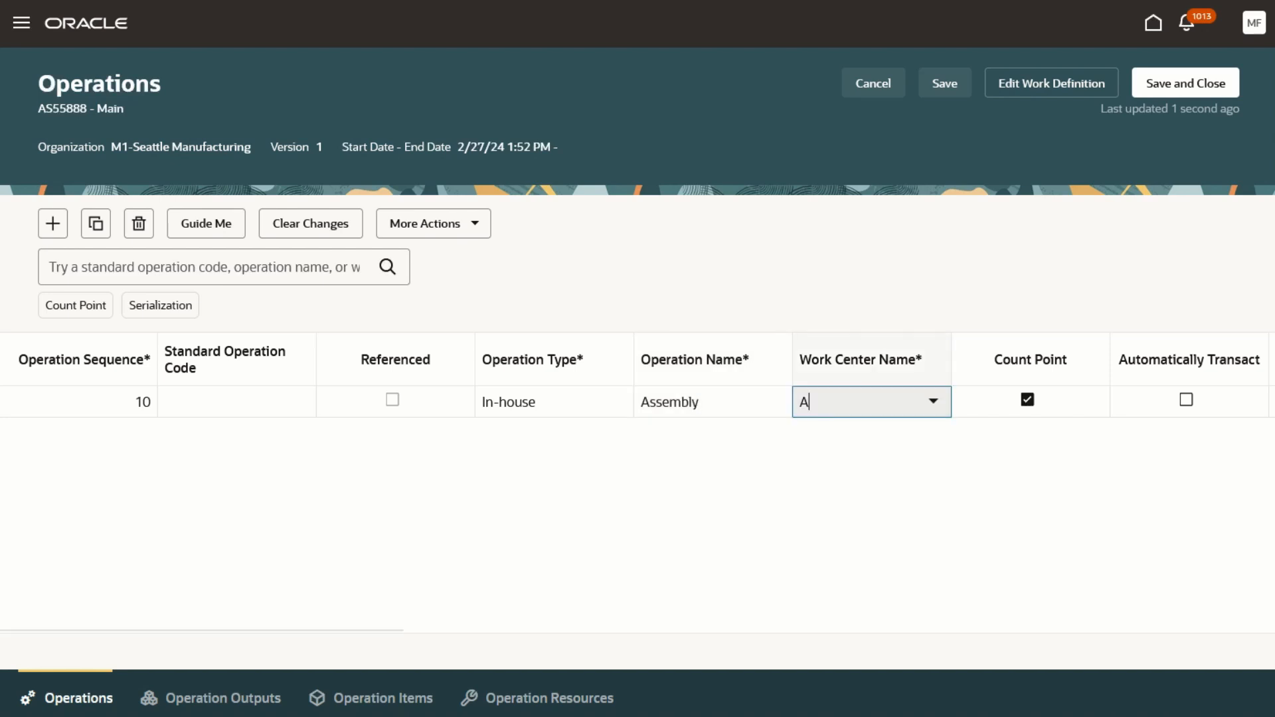
text(ssembly)
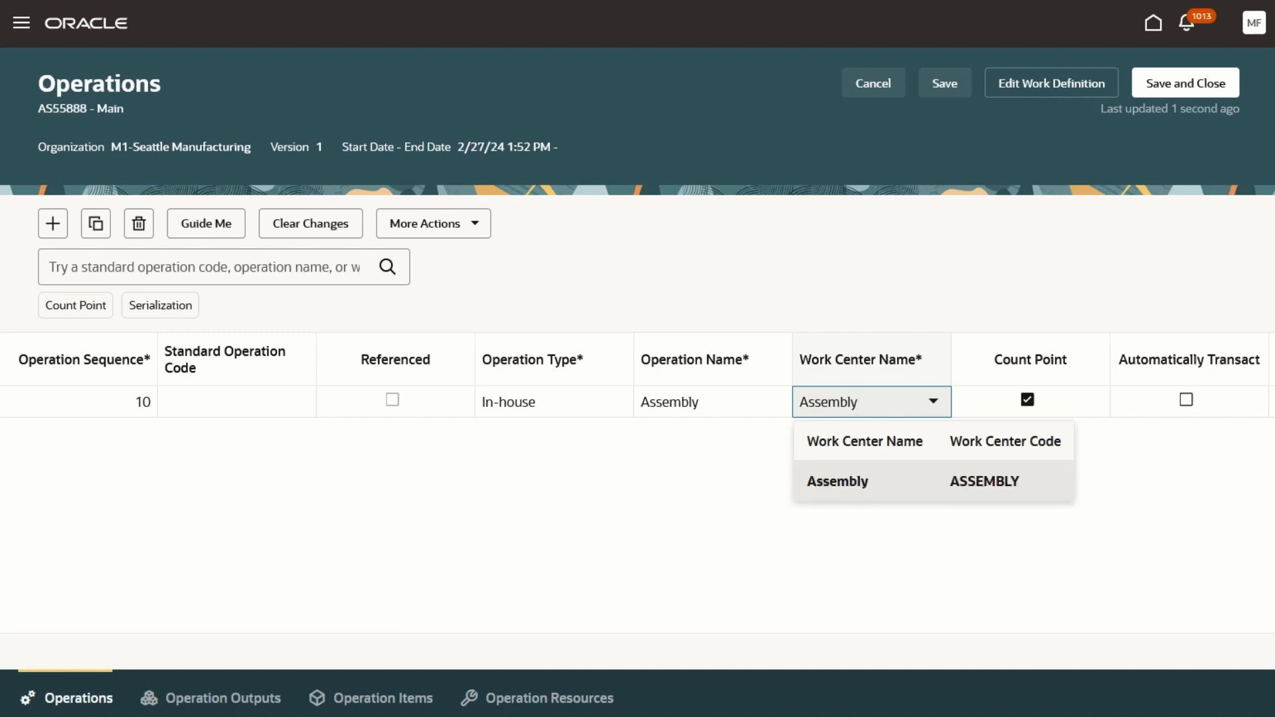
click(830, 487)
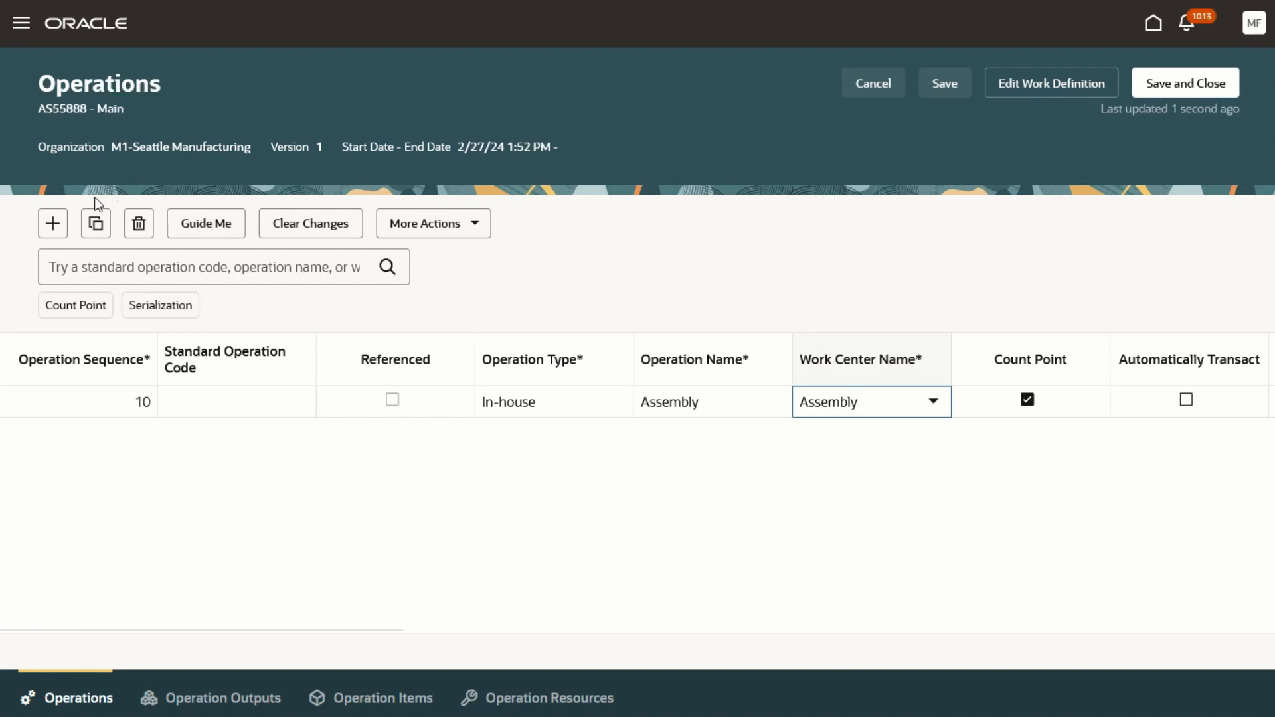
Step: Add operation 20 named Testing at the Testing Bay work center and mark it as a count point
click(53, 226)
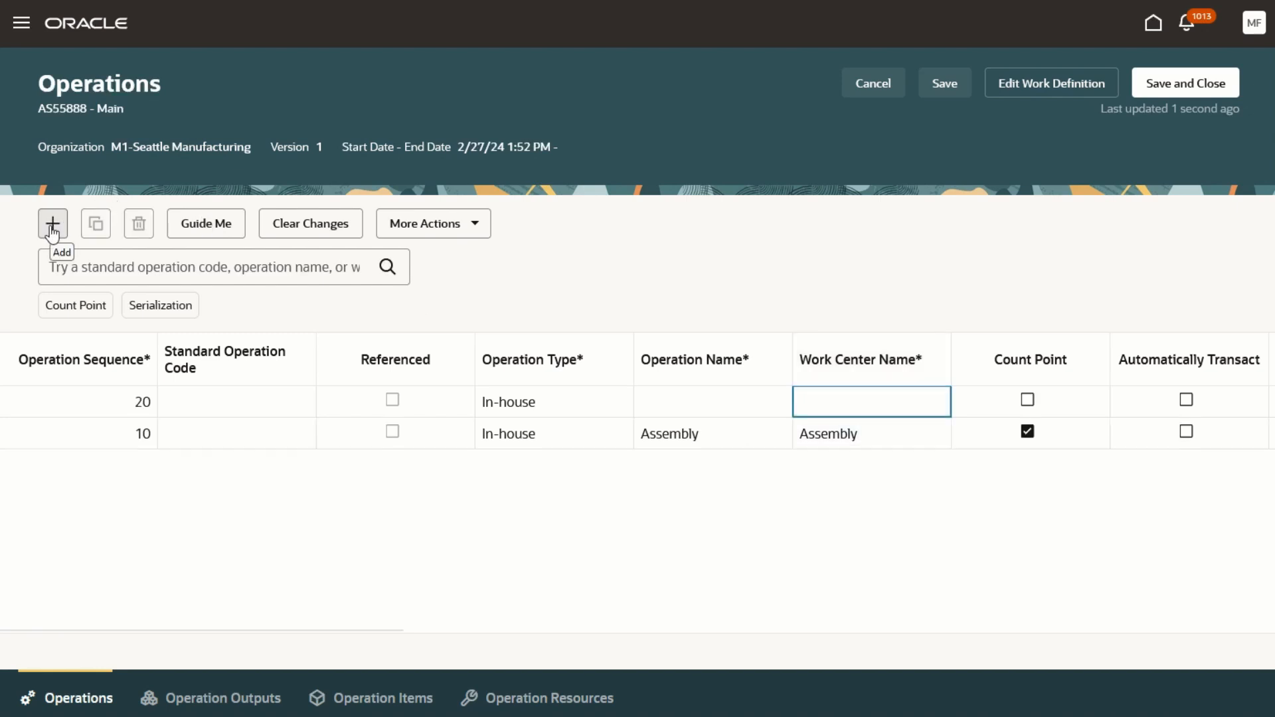
click(661, 405)
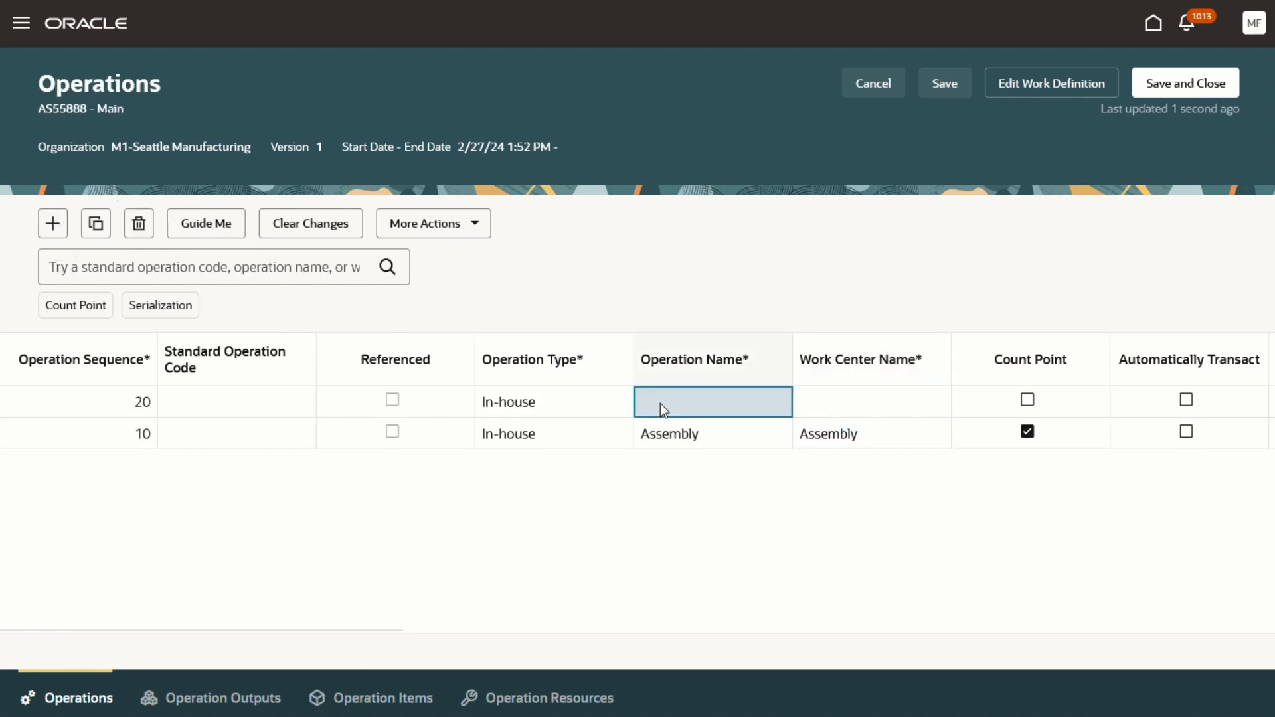
text(Tes)
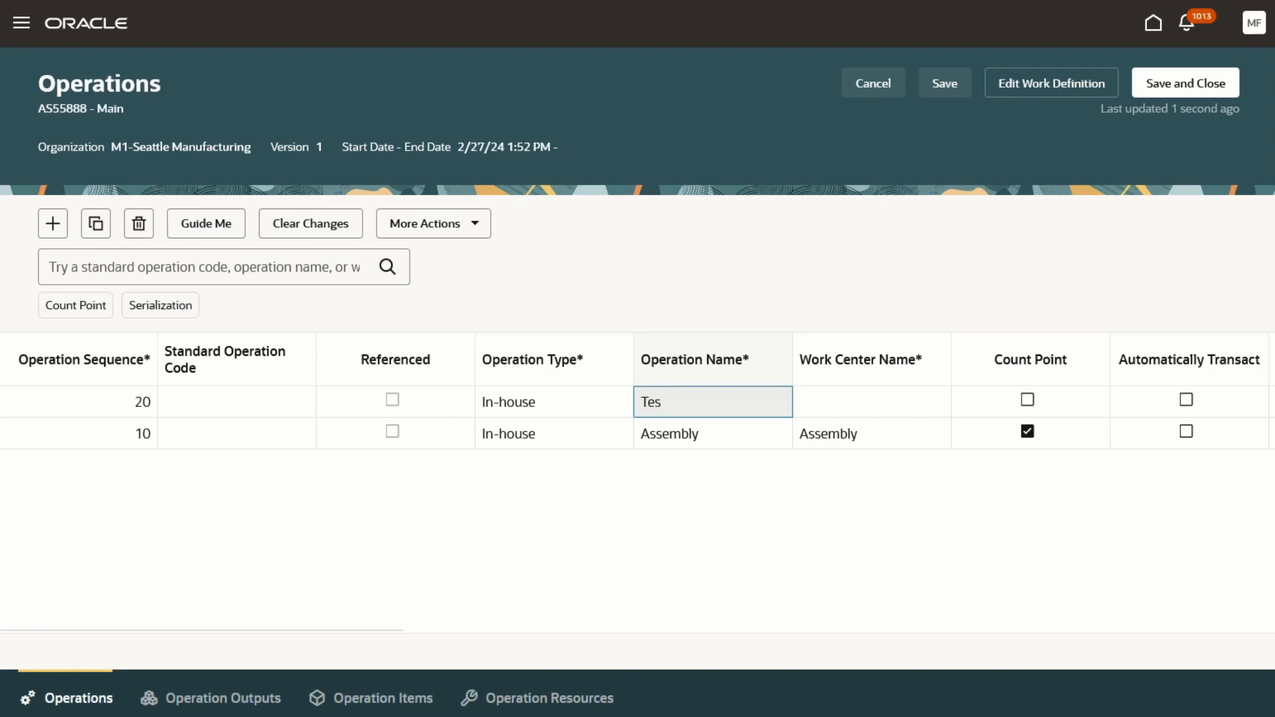
text(ting)
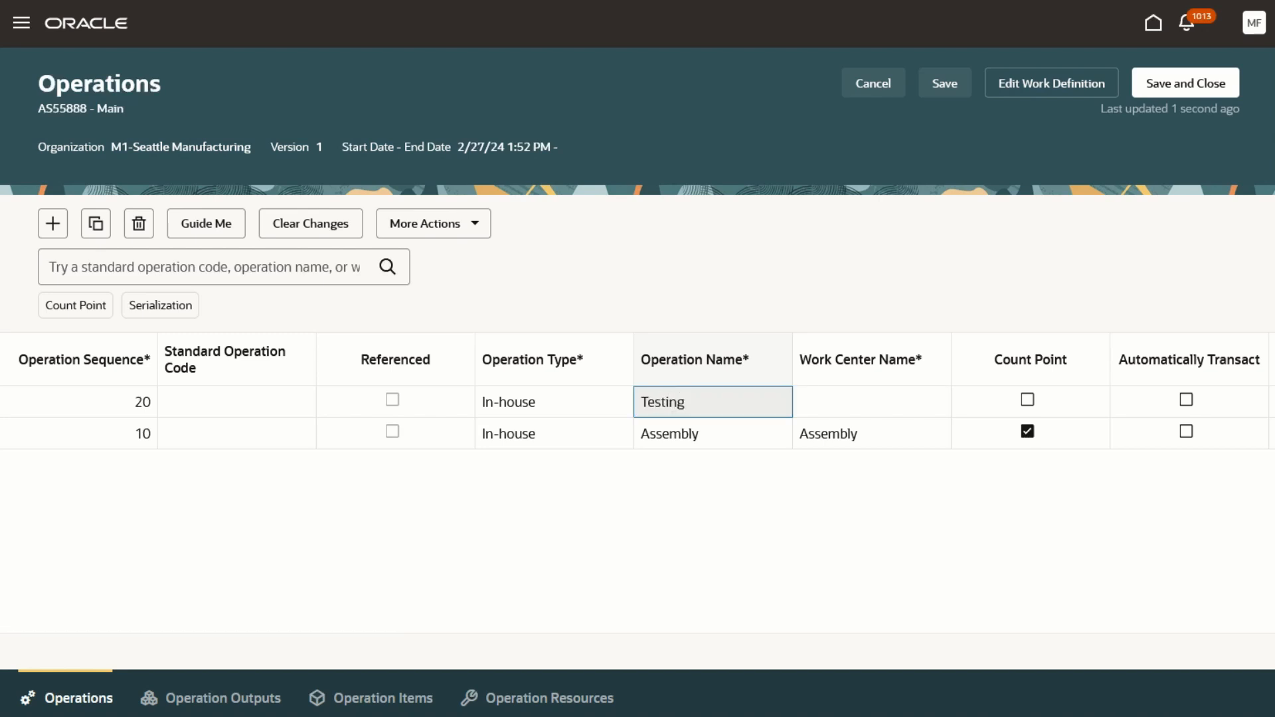
click(808, 401)
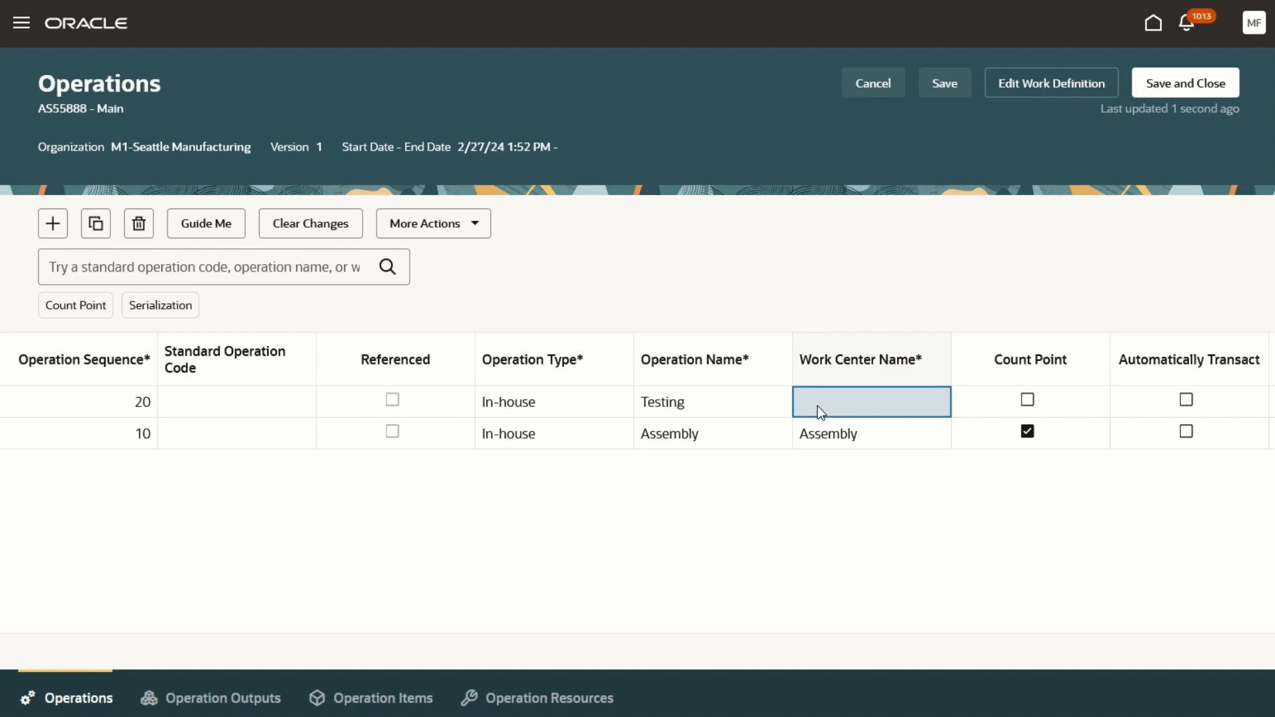
text(Testing)
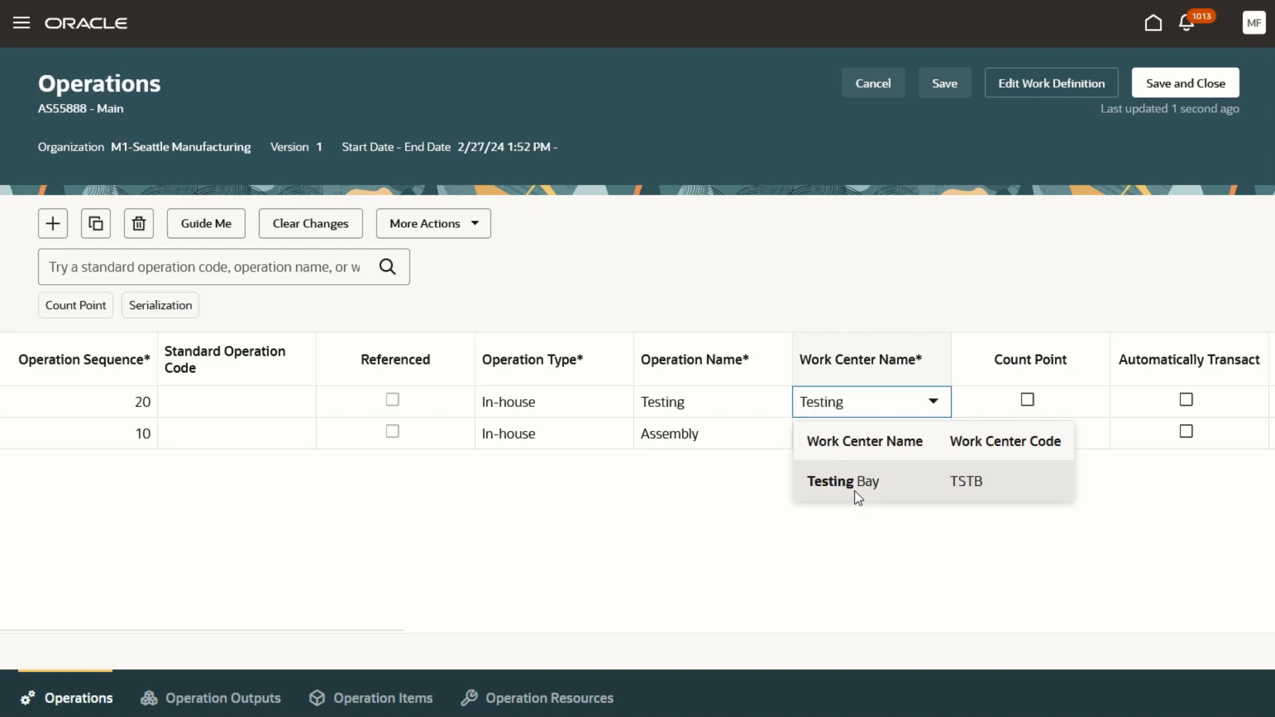
click(854, 492)
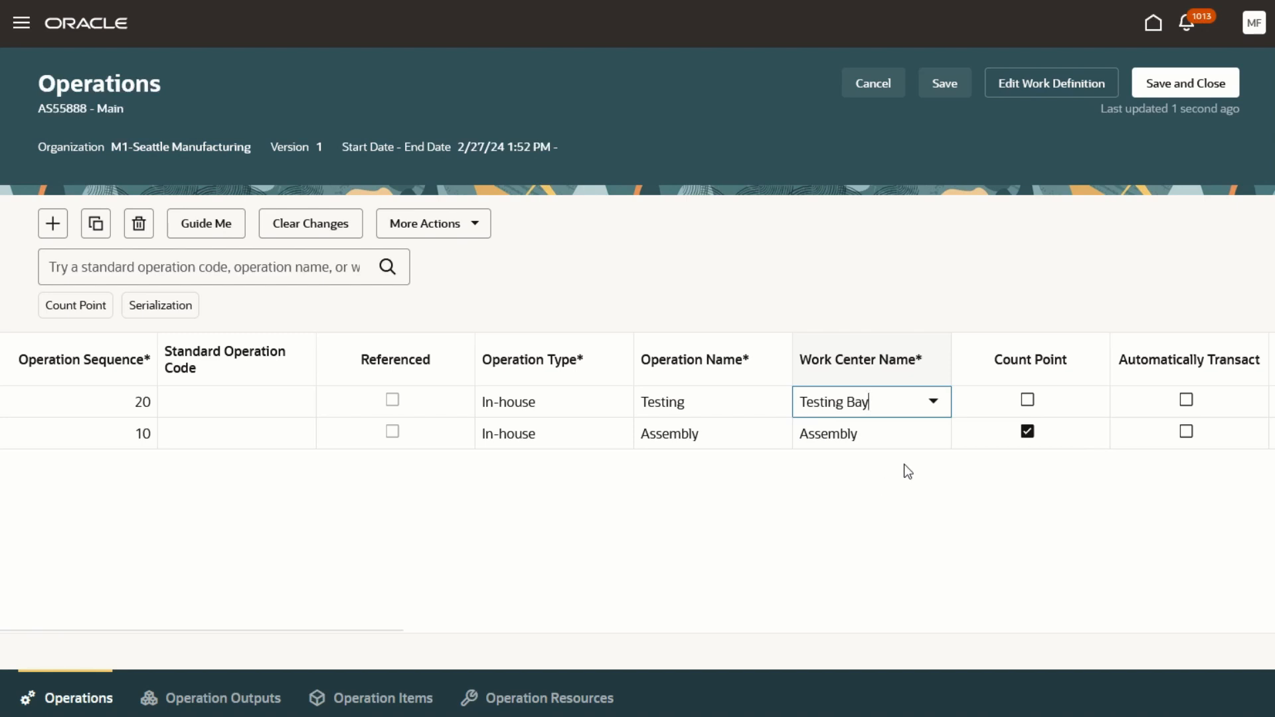
click(1029, 401)
click(1030, 399)
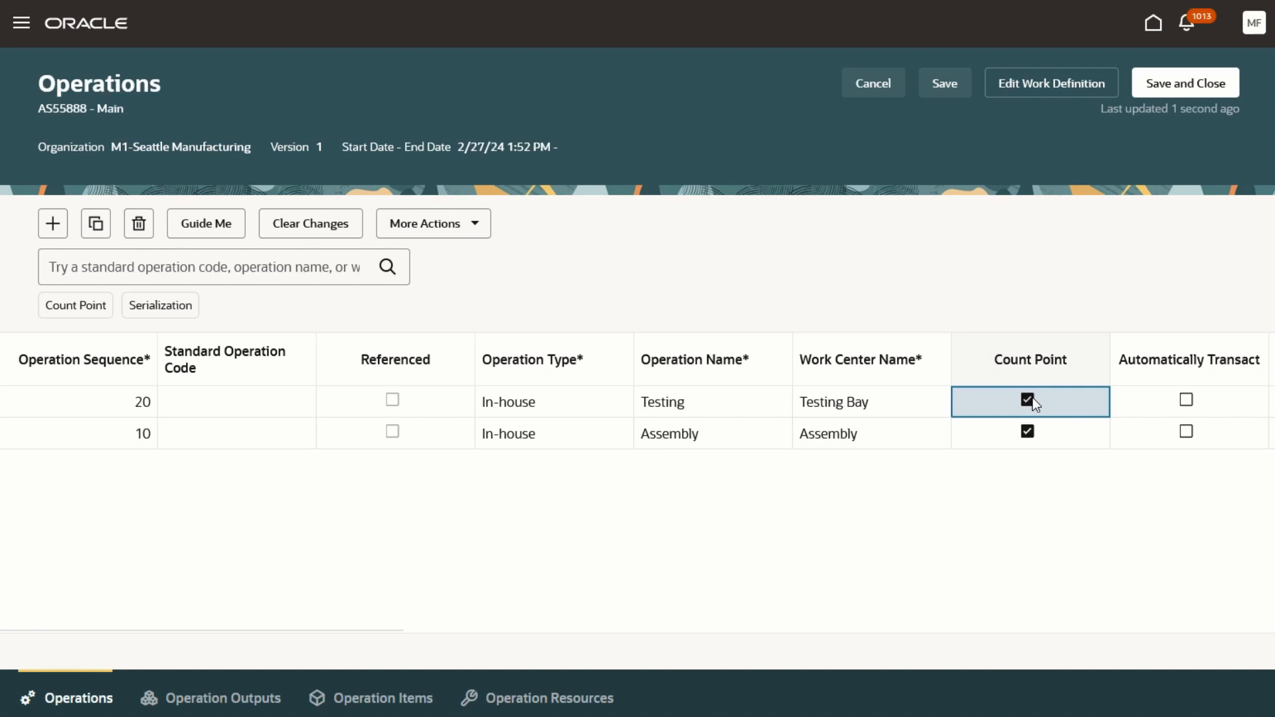
Step: Add operation 30 named Packing at the Packing Station work center as a count point, and save the operations
click(52, 226)
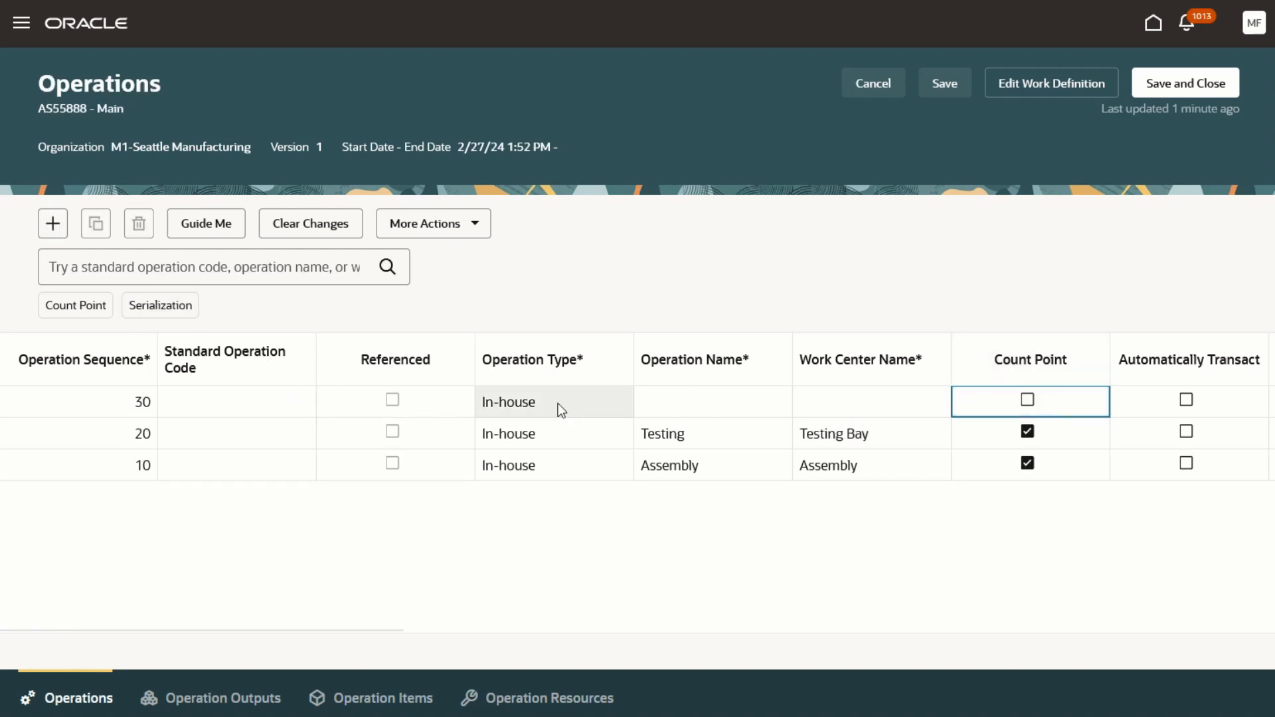
click(650, 408)
text(Packing)
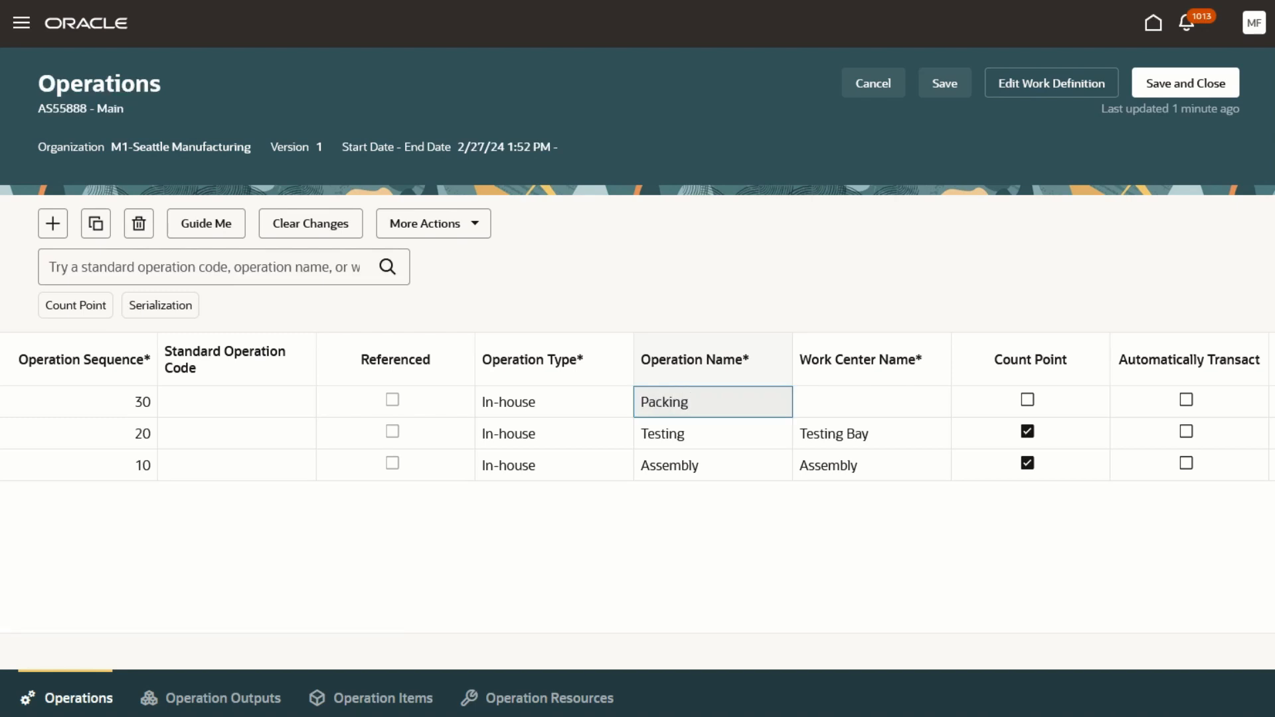
click(841, 402)
text(P)
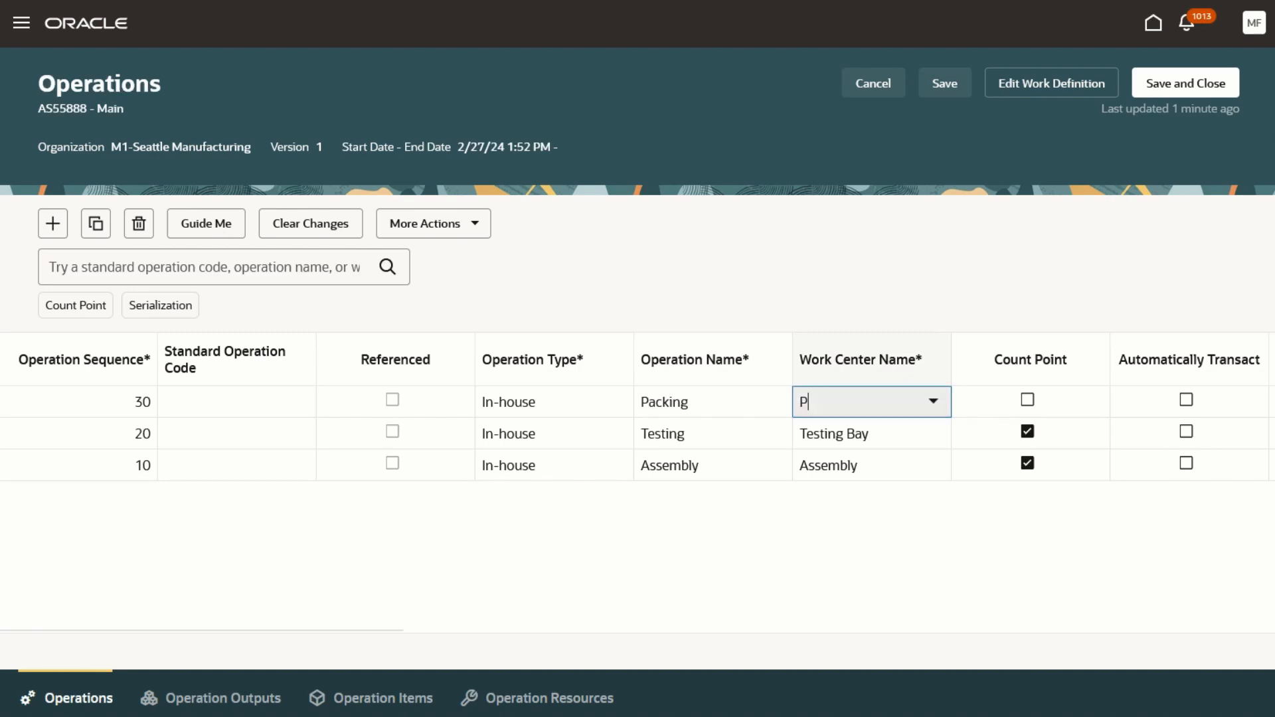
text(acking)
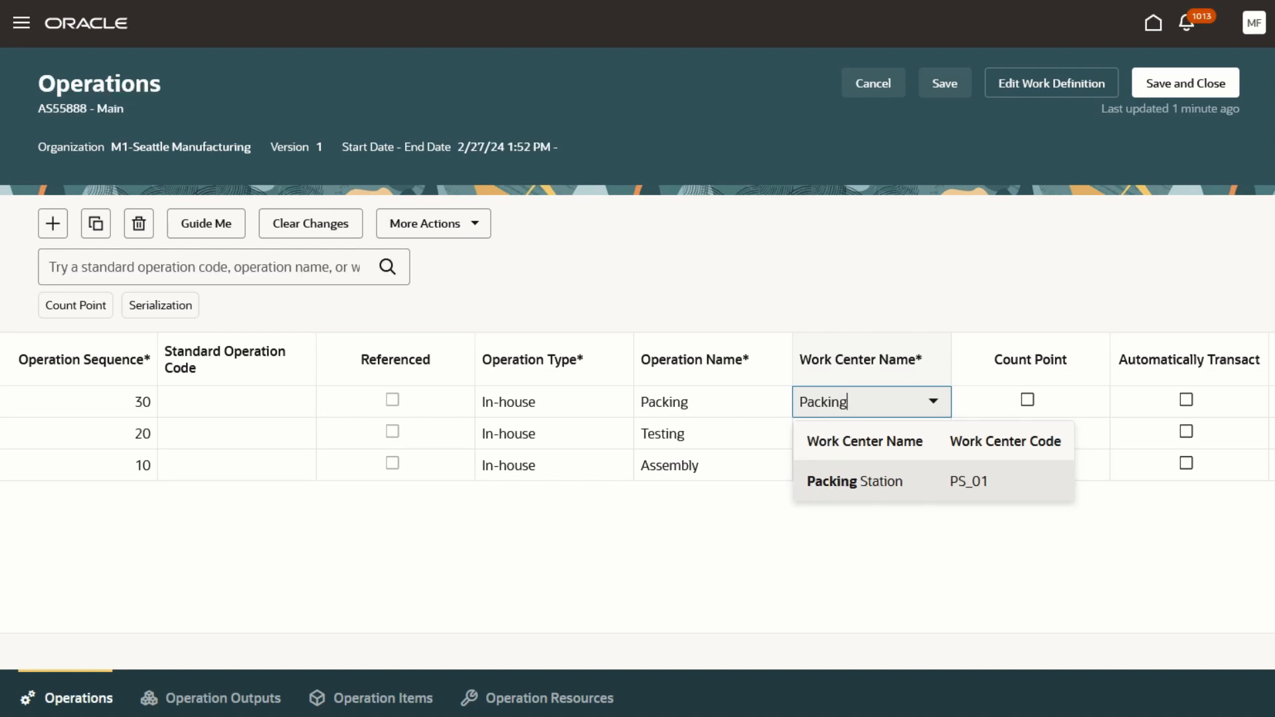
click(834, 487)
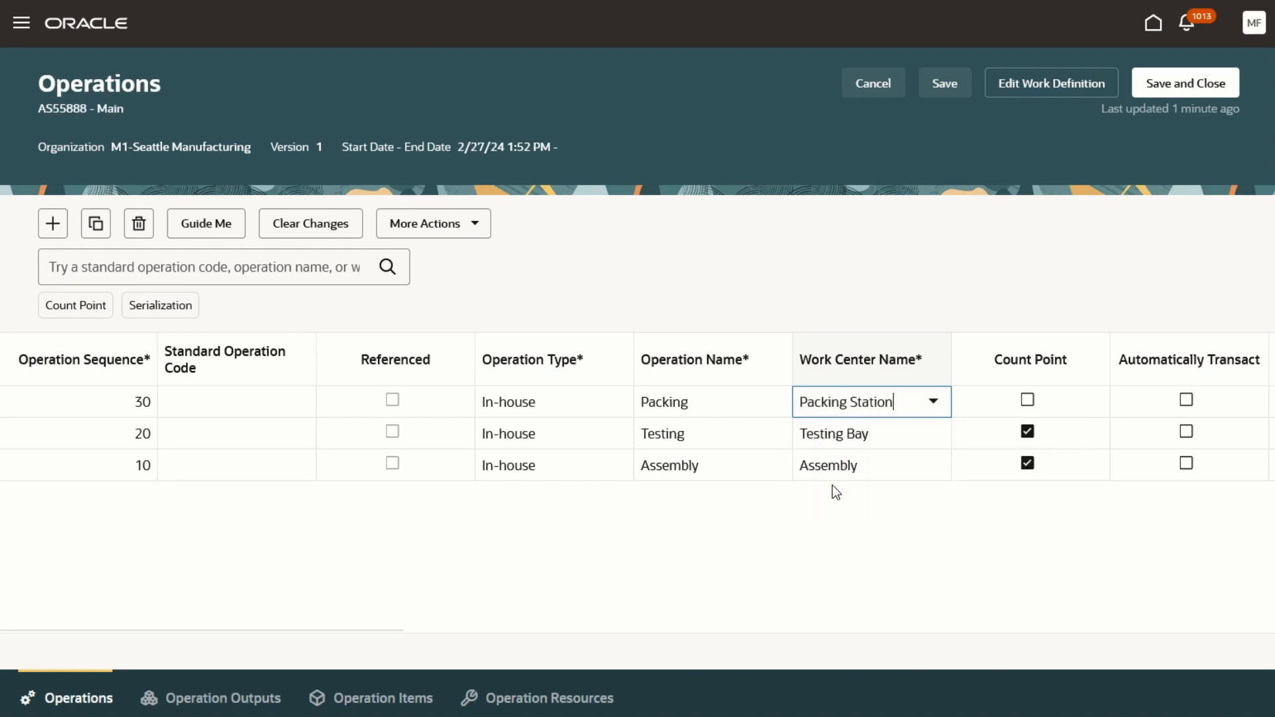
click(1029, 398)
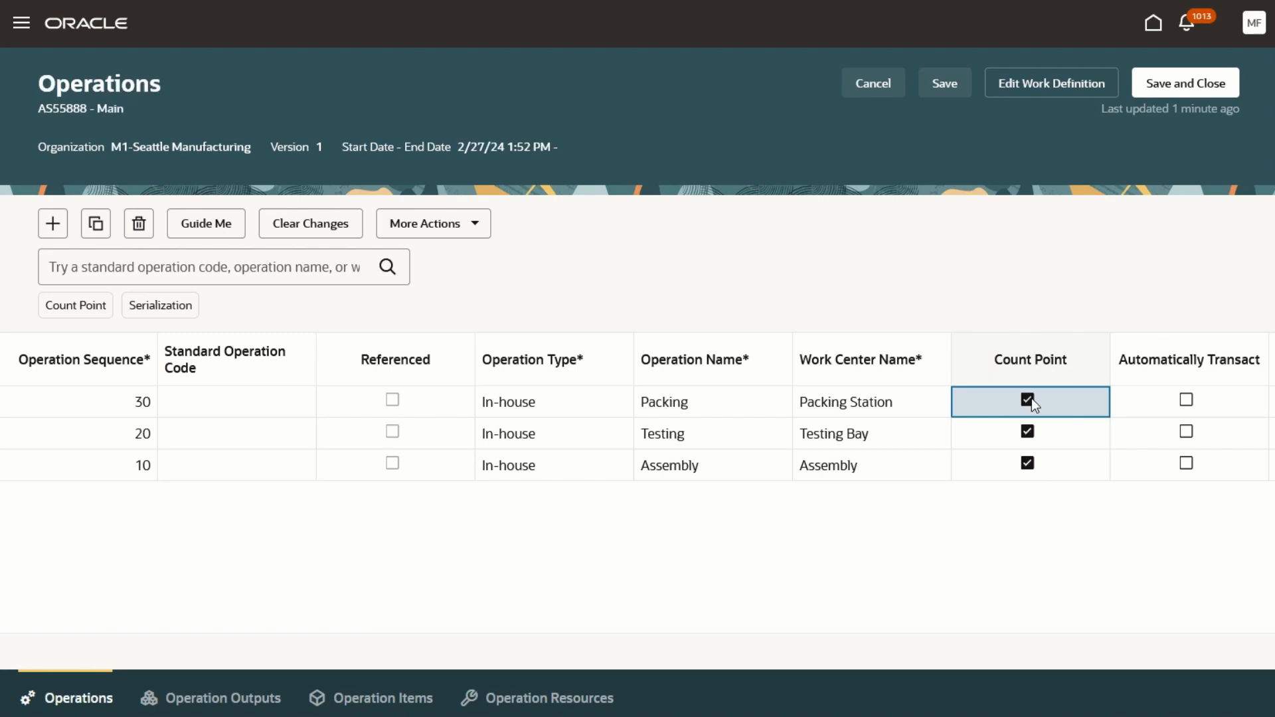
click(955, 85)
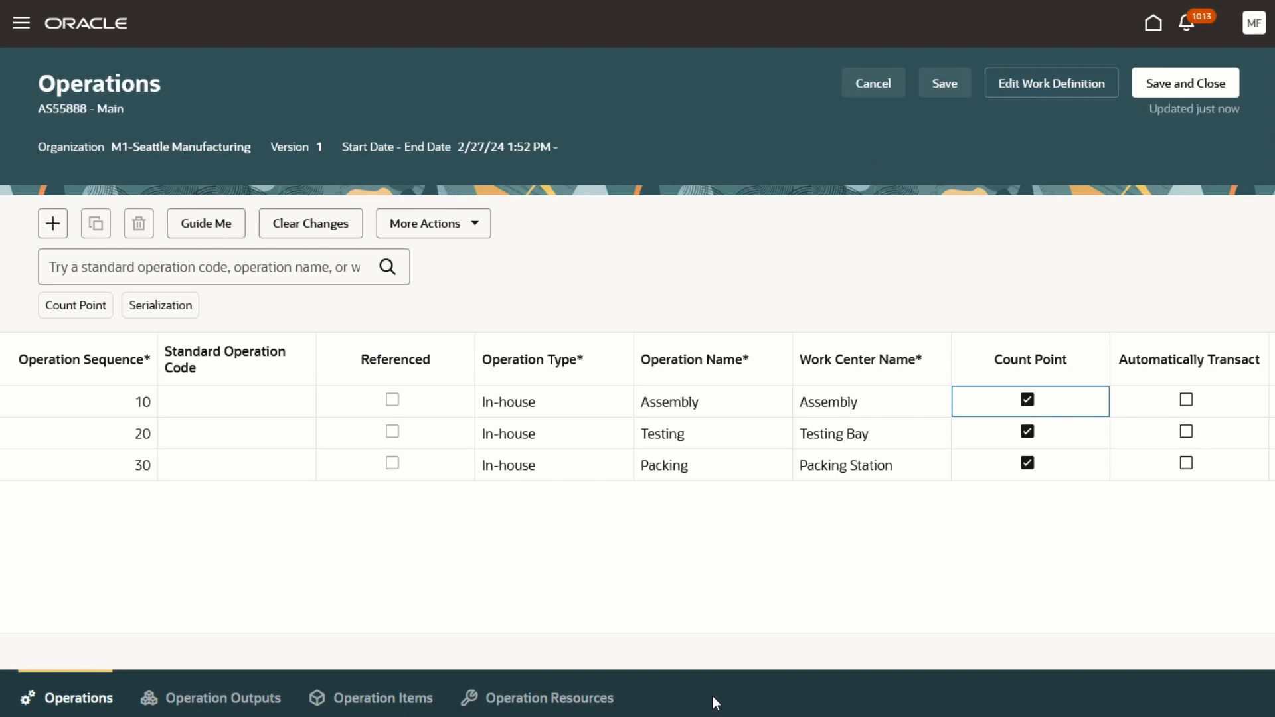
Step: In the item structure view of the operation items, assign Packing Material (CM86324) to operation sequence 30
click(394, 699)
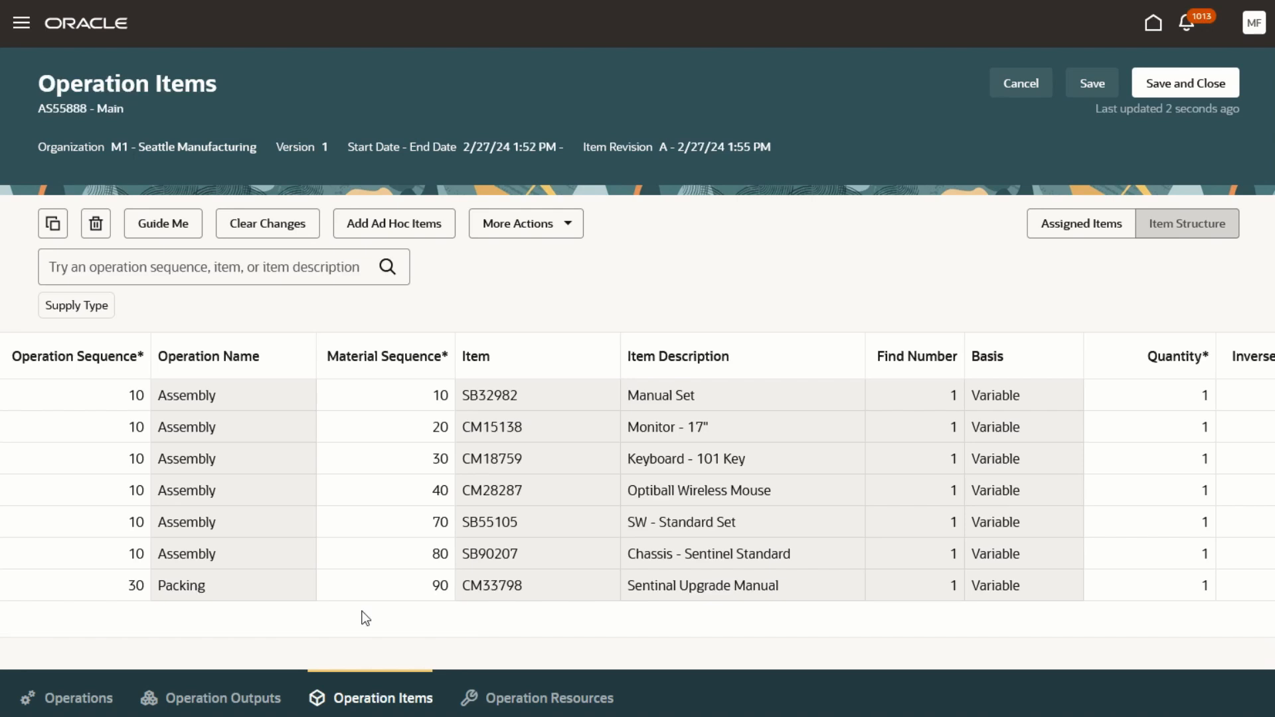
click(1229, 239)
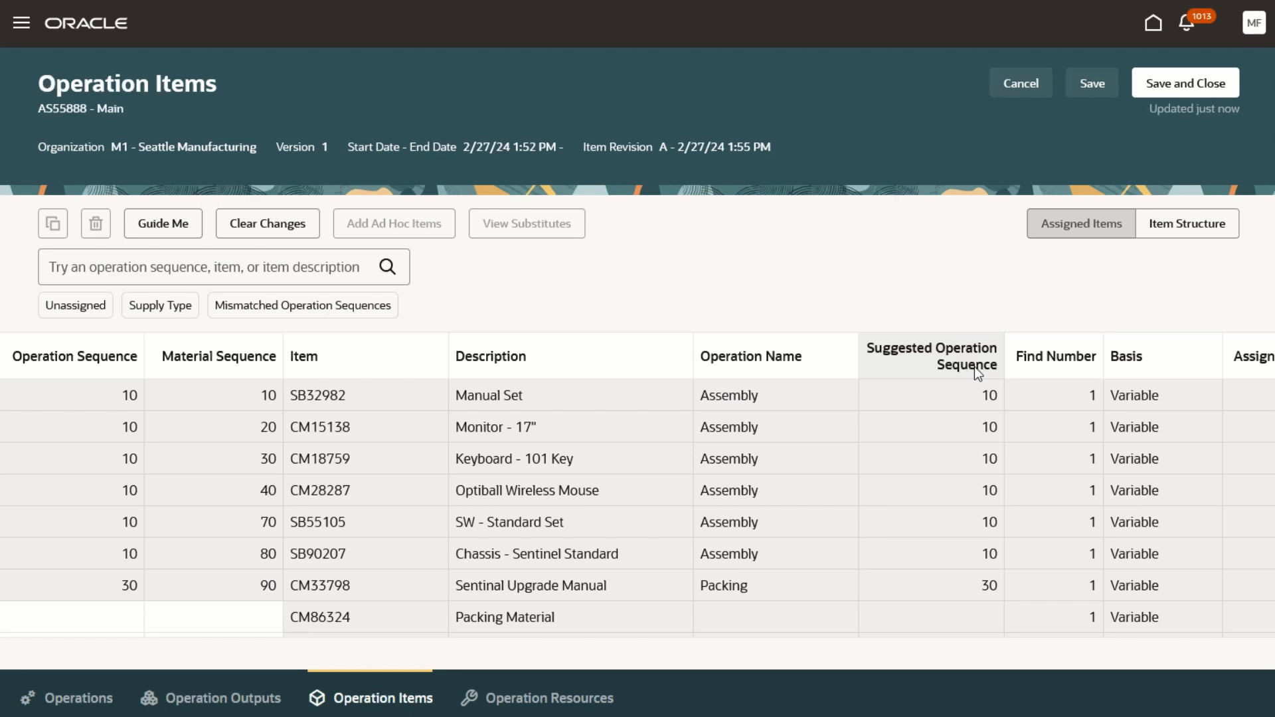
scroll(420, 620, down, 1)
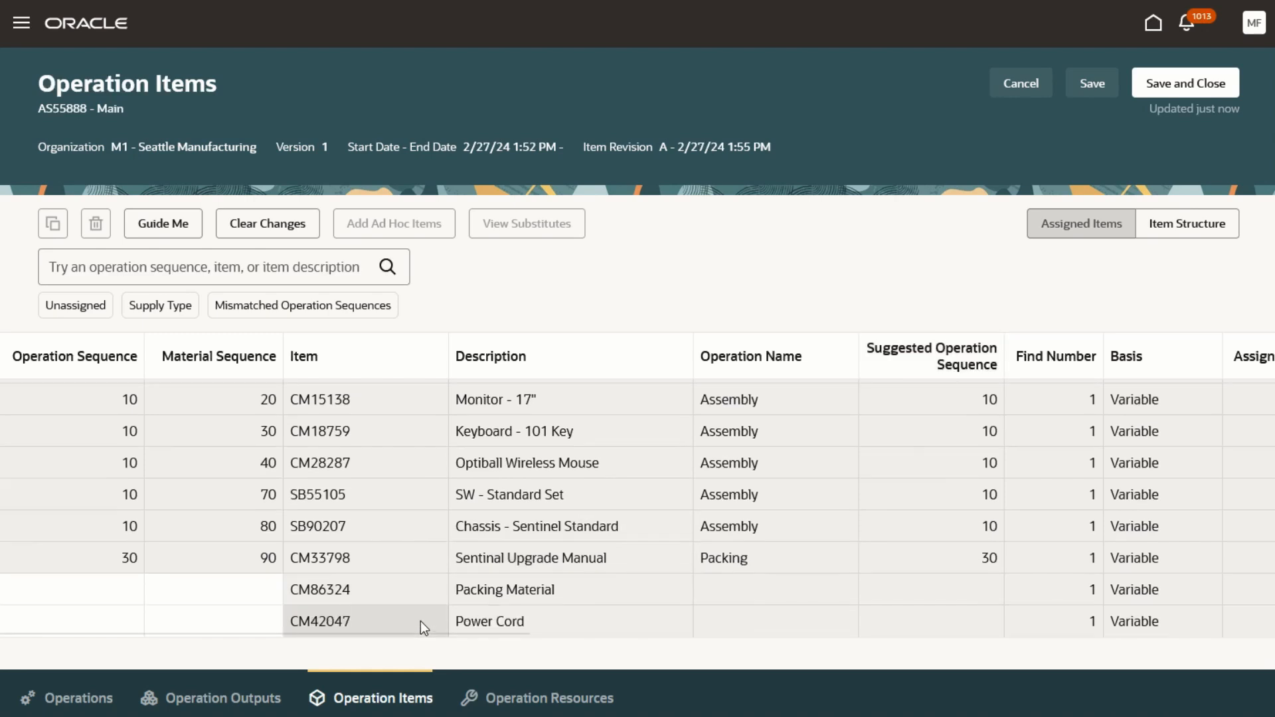
click(139, 594)
text(30)
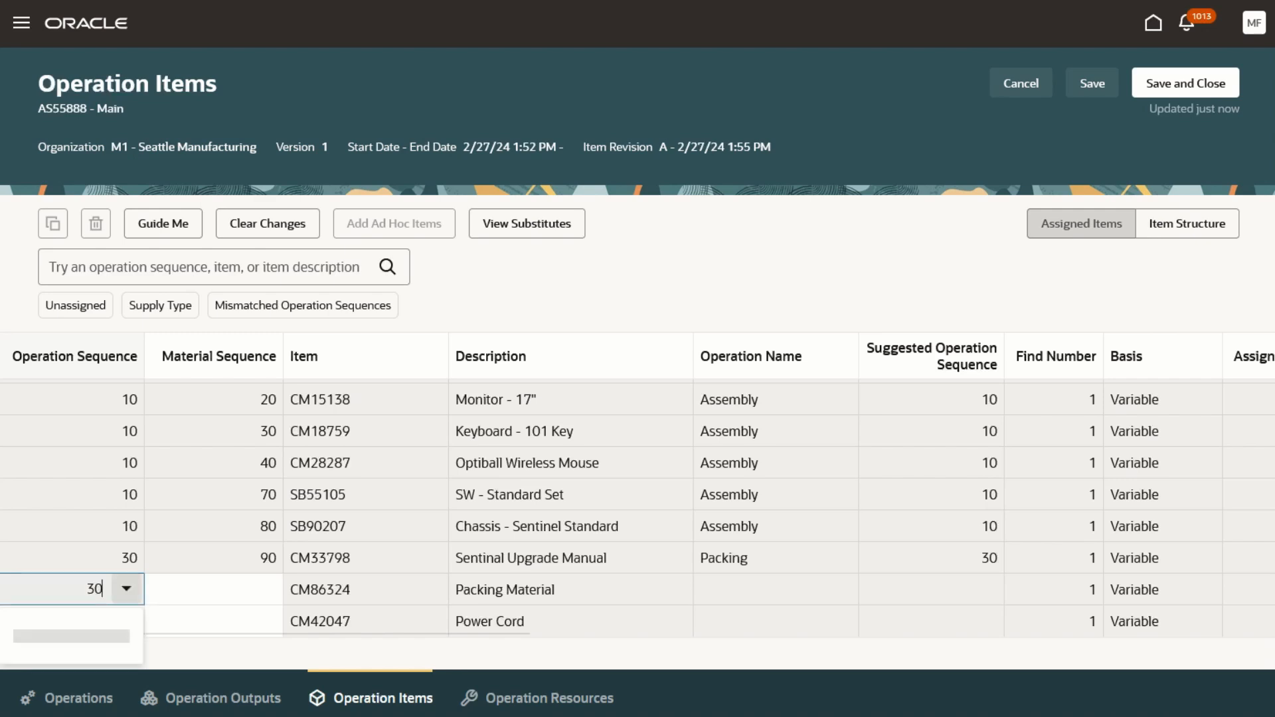
click(133, 631)
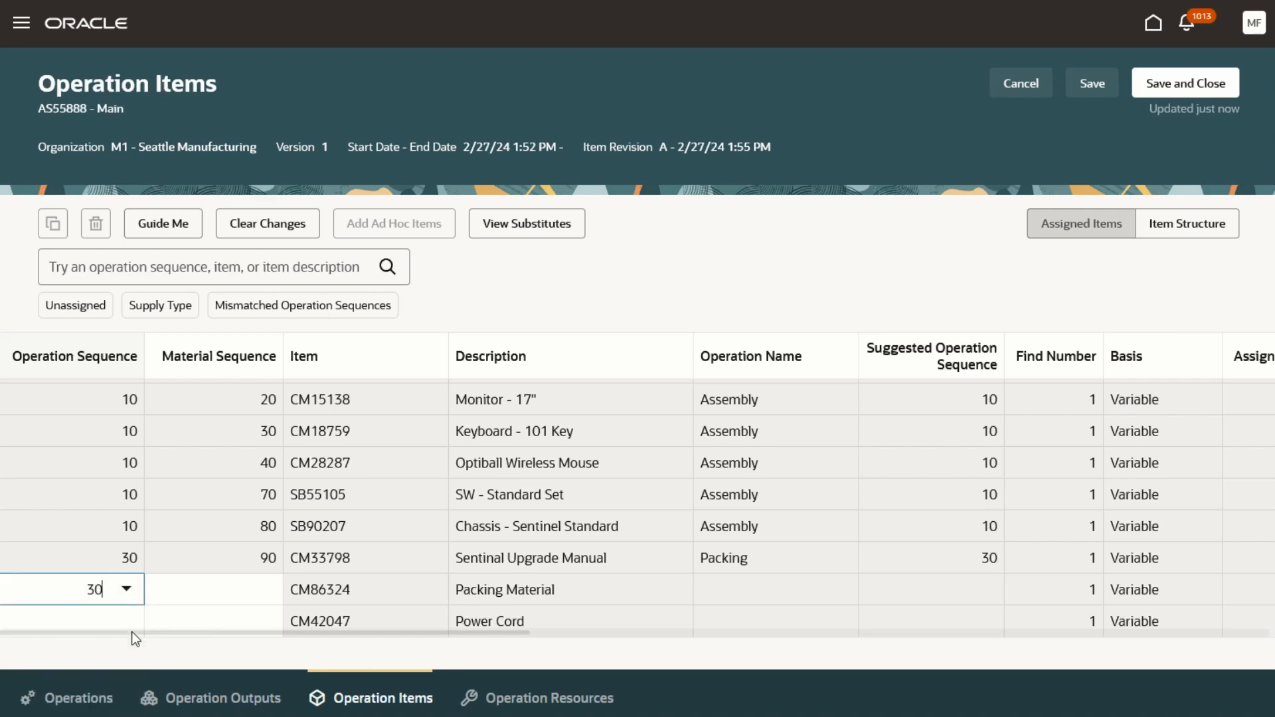
Step: Assign Power Cord (CM42047) to operation sequence 10 and save the operation item assignments
click(132, 621)
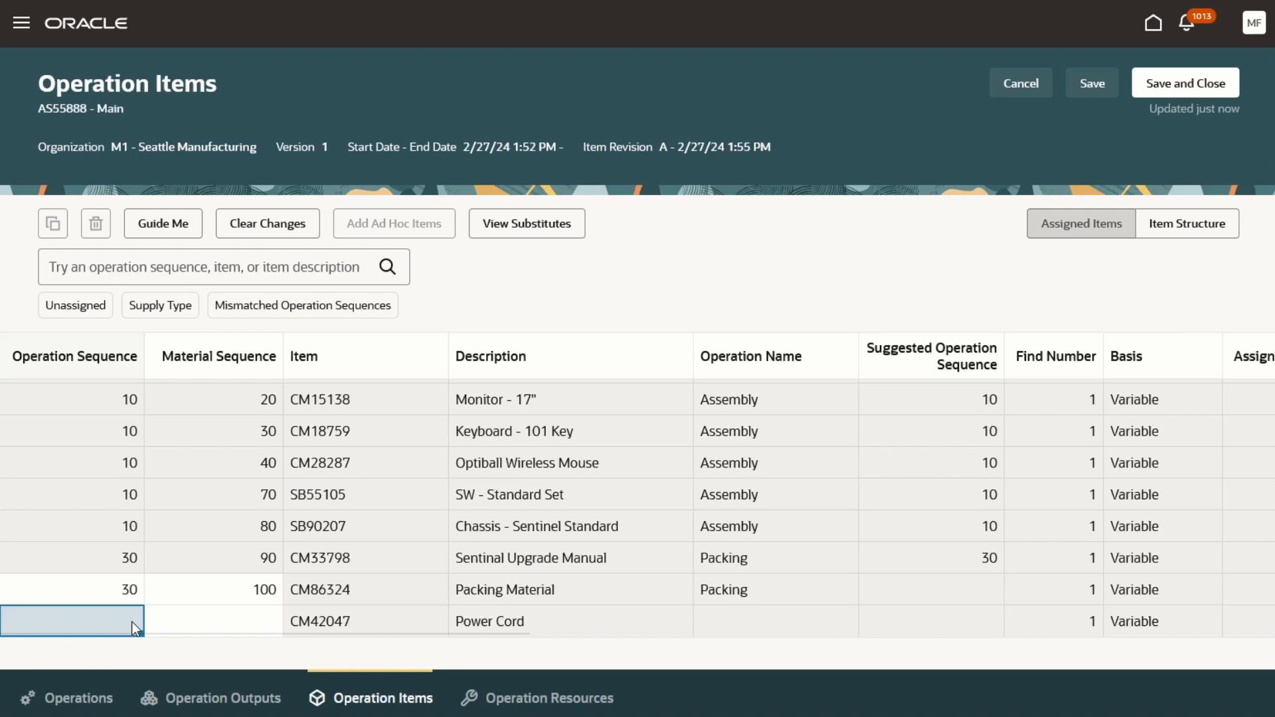
text(10)
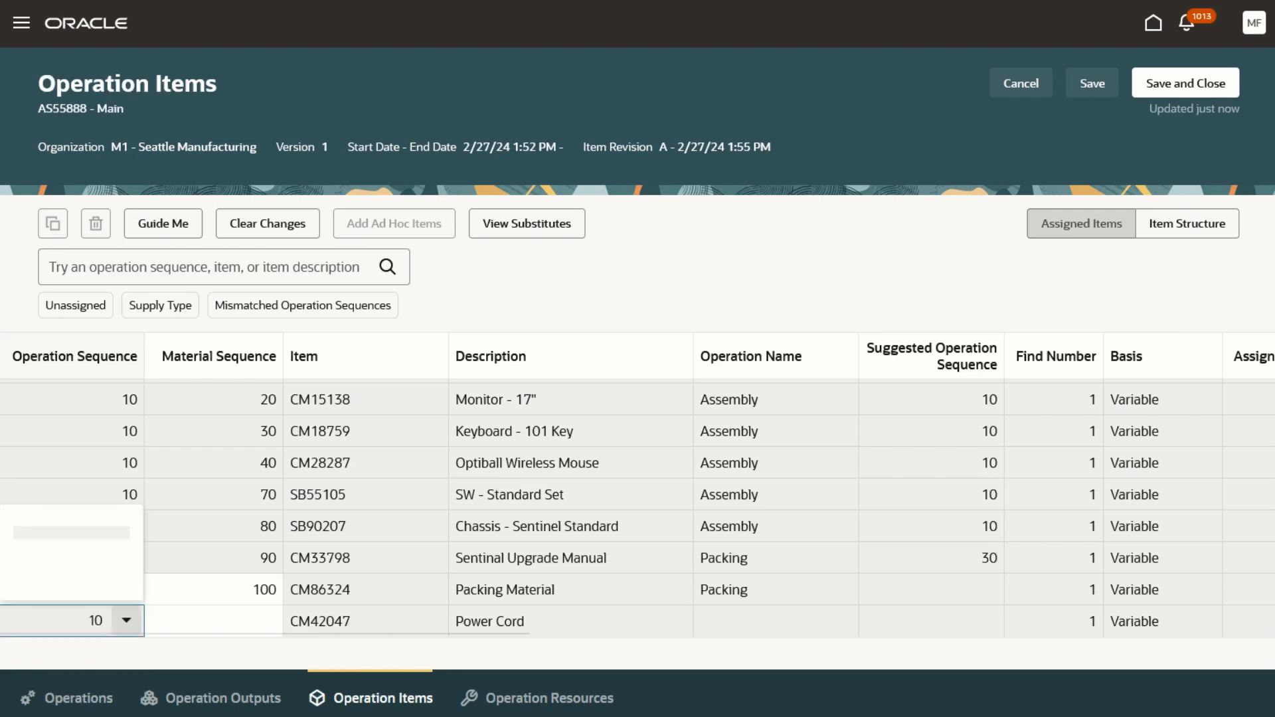
click(113, 654)
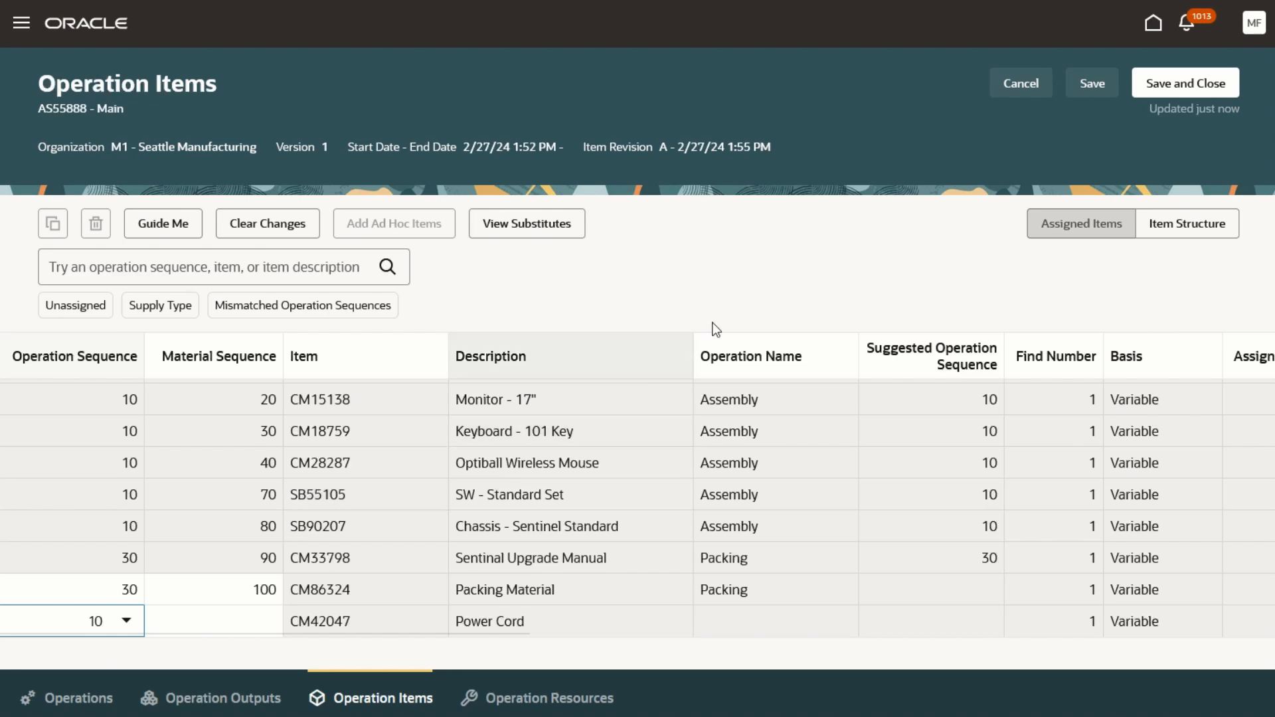
click(1093, 93)
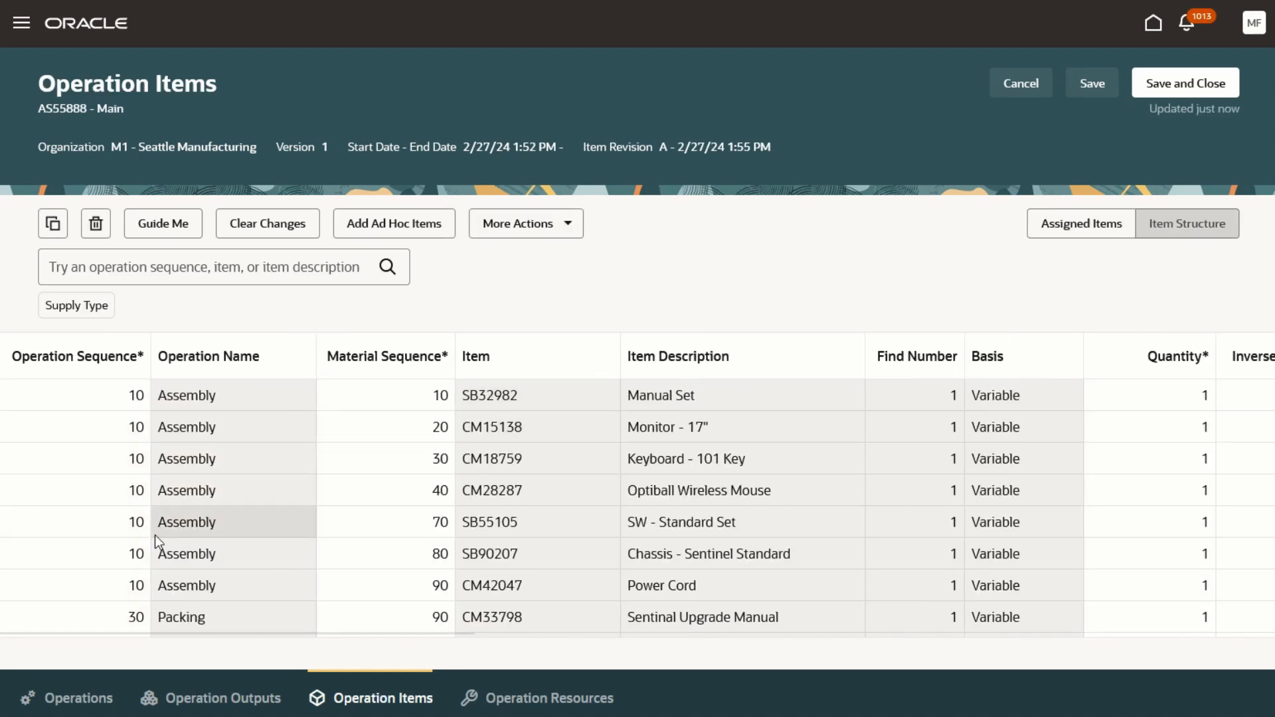
Step: Change the operation sequence of Chassis - Sentinel Standard (SB90207) to 20 and save the operation items
click(132, 559)
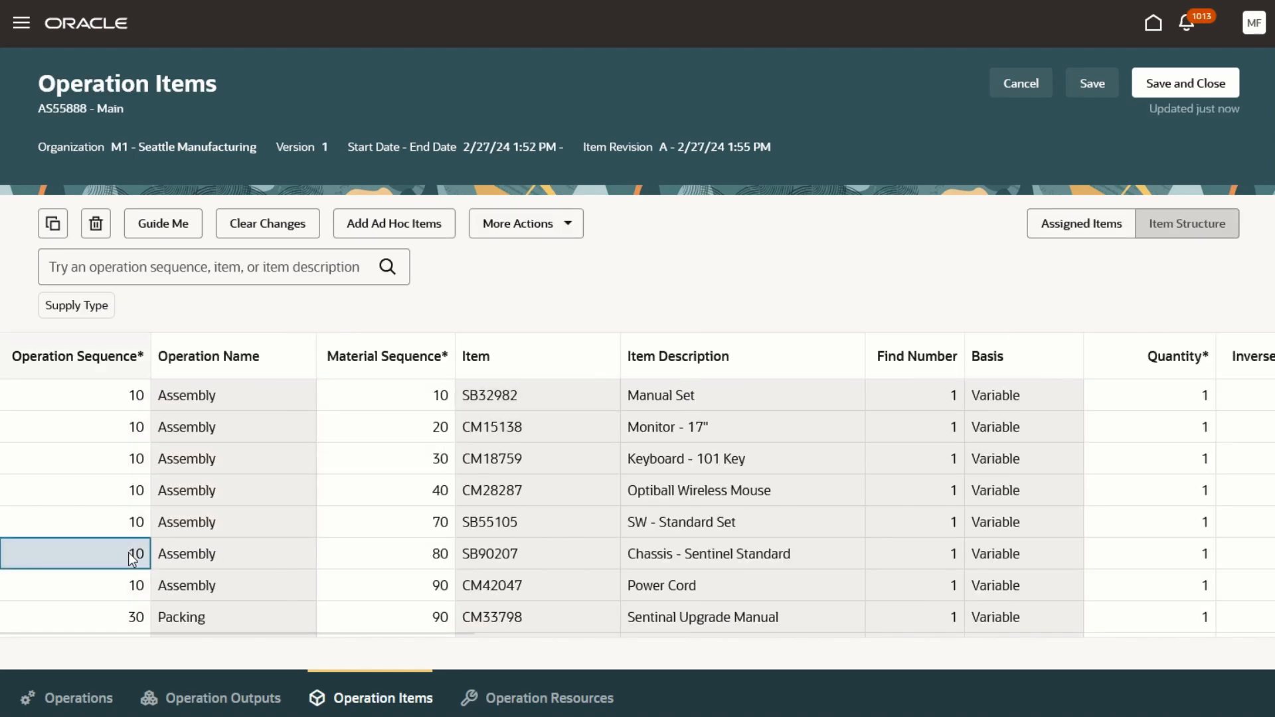
text(20)
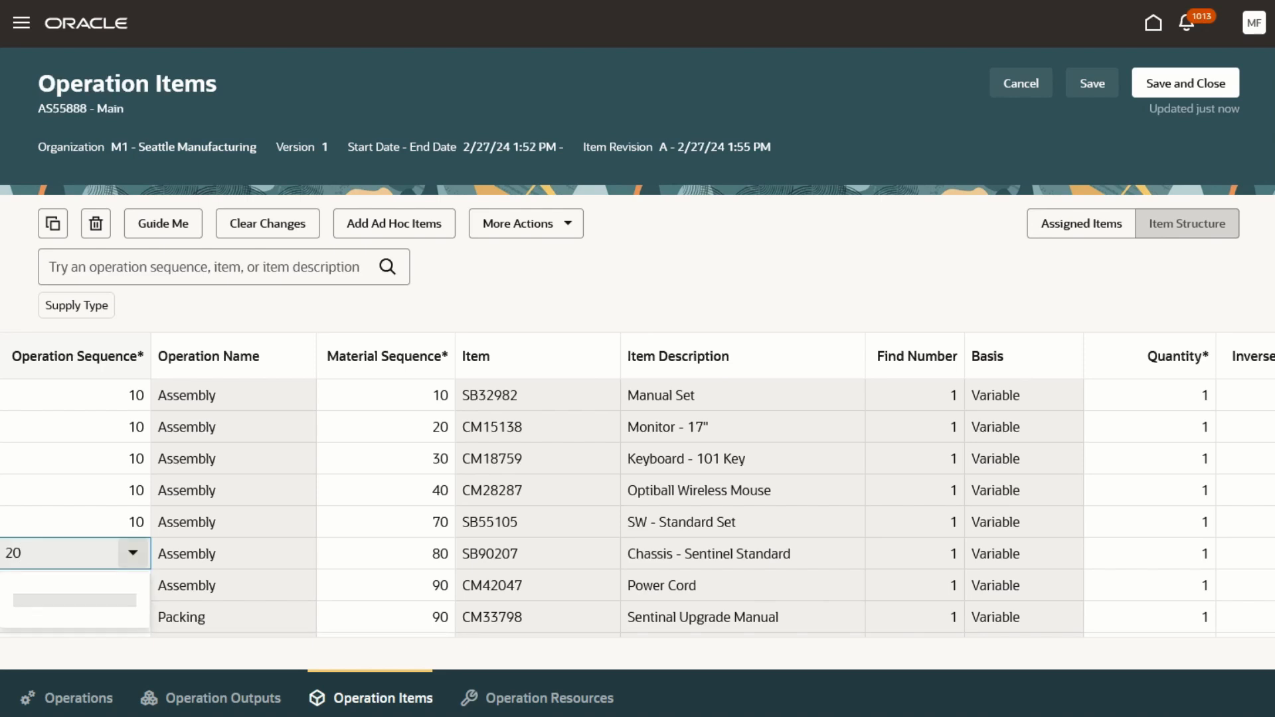
click(121, 601)
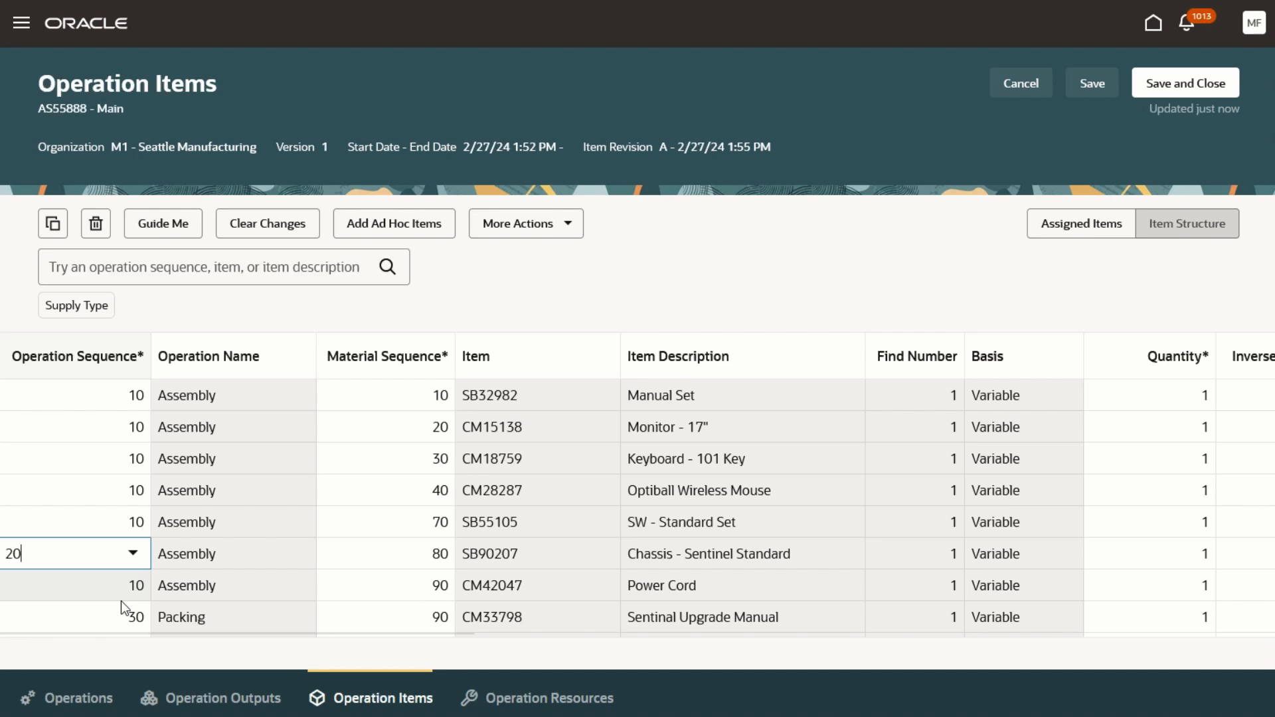
click(1098, 83)
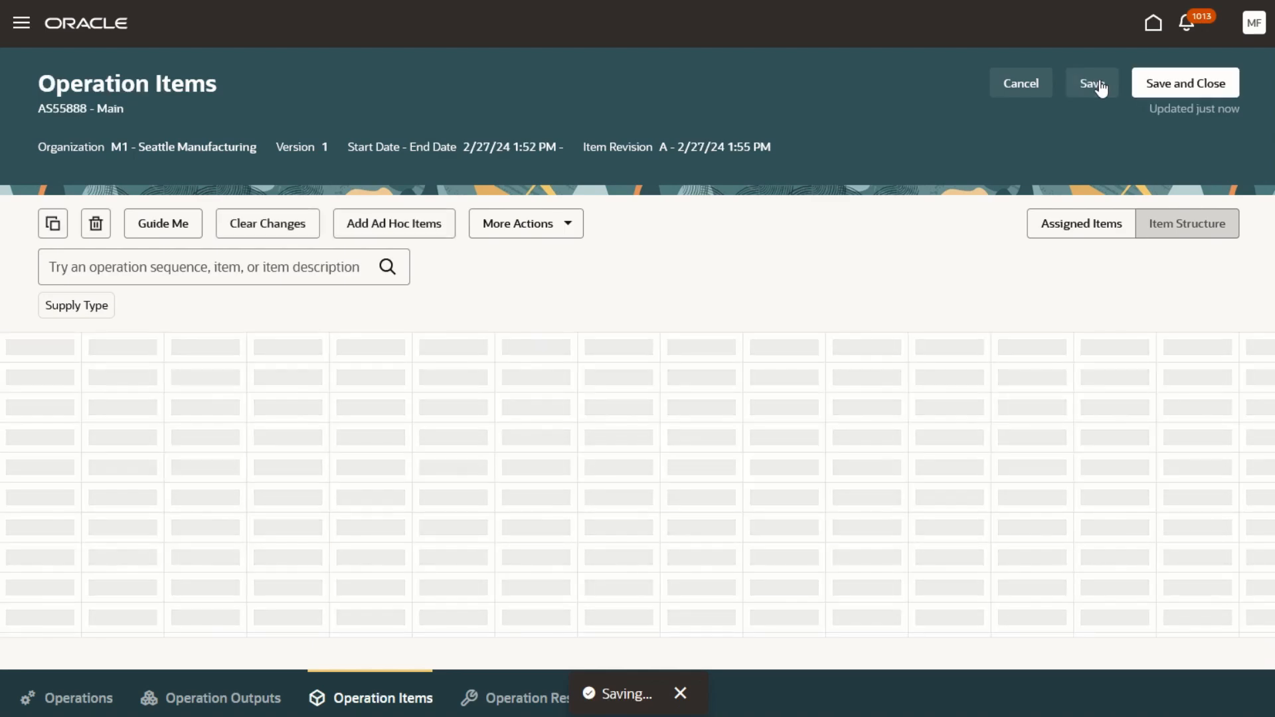
Step: Show the item structure and filter it to items with mismatched operation sequences
click(1164, 228)
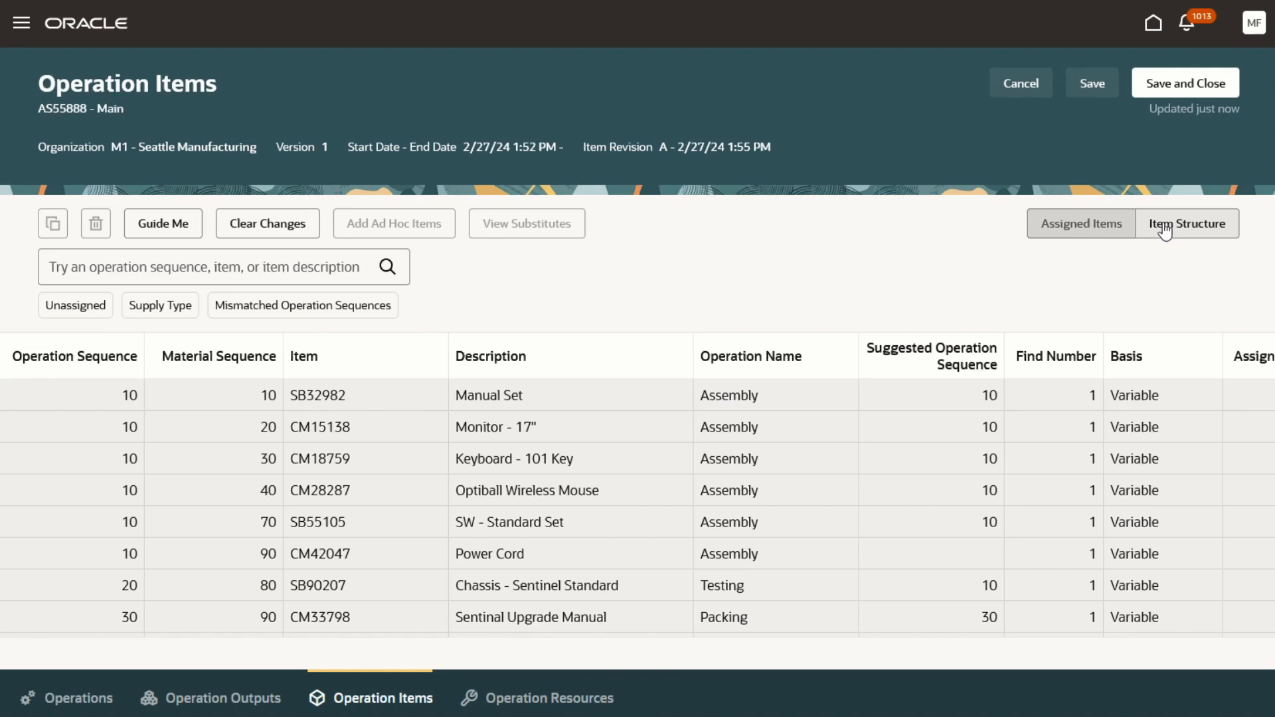
click(358, 307)
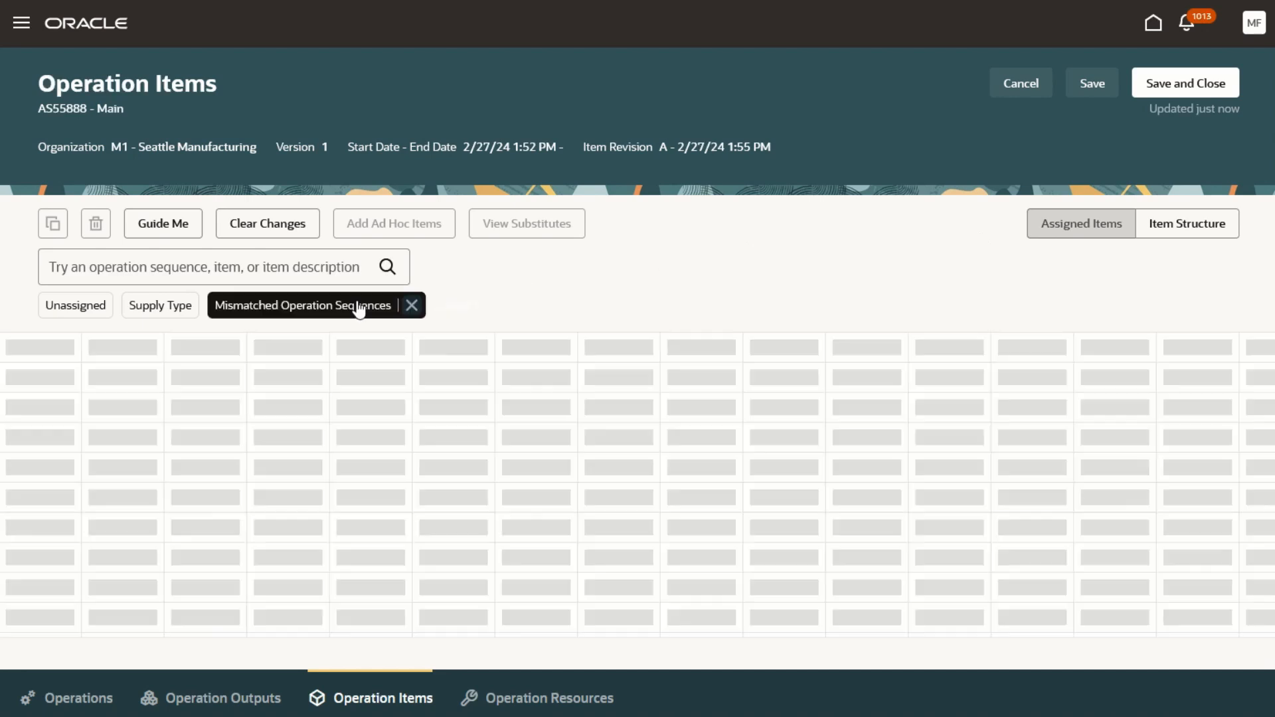